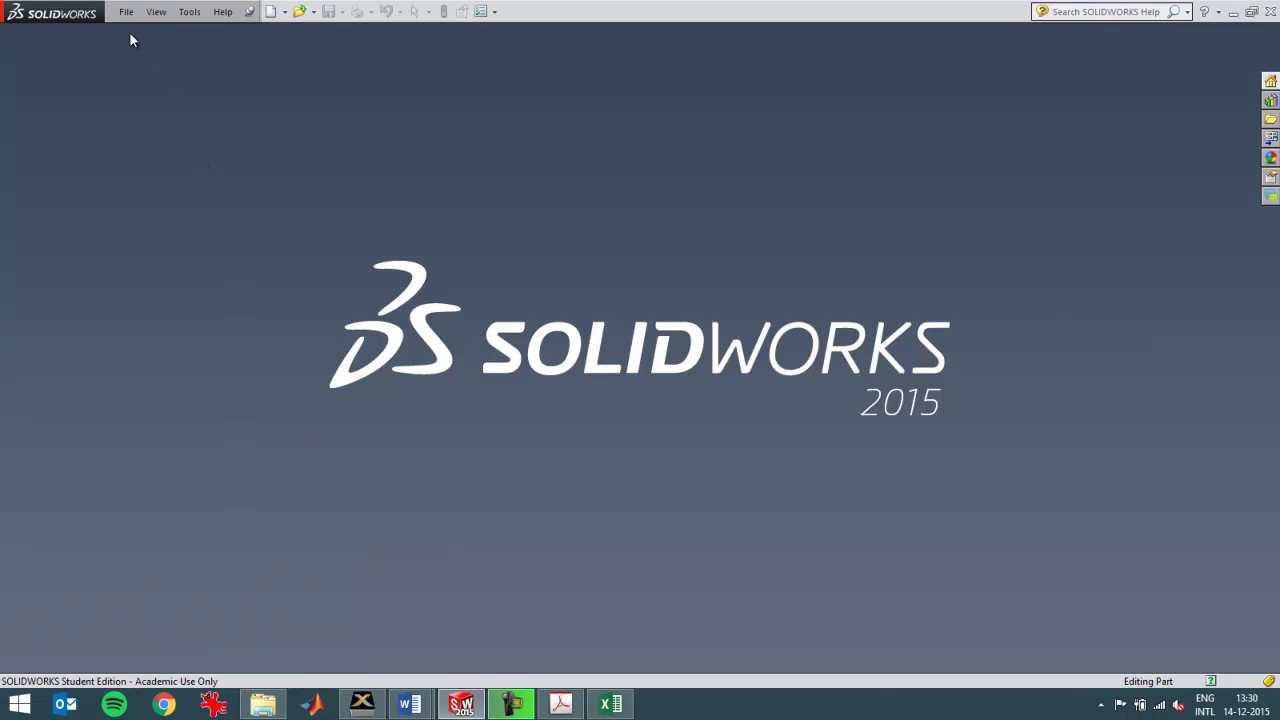
# Create a new document from the Simulation template
pyautogui.click(126, 11)
pyautogui.click(150, 34)
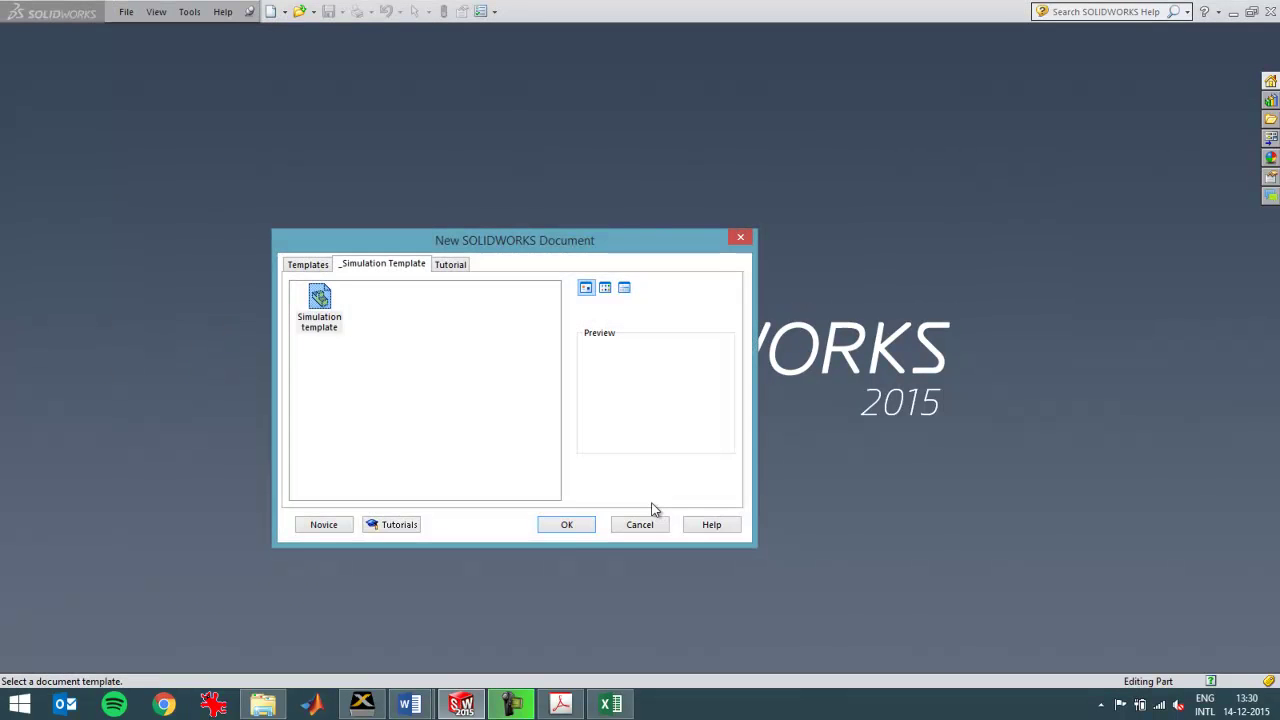
pyautogui.click(580, 524)
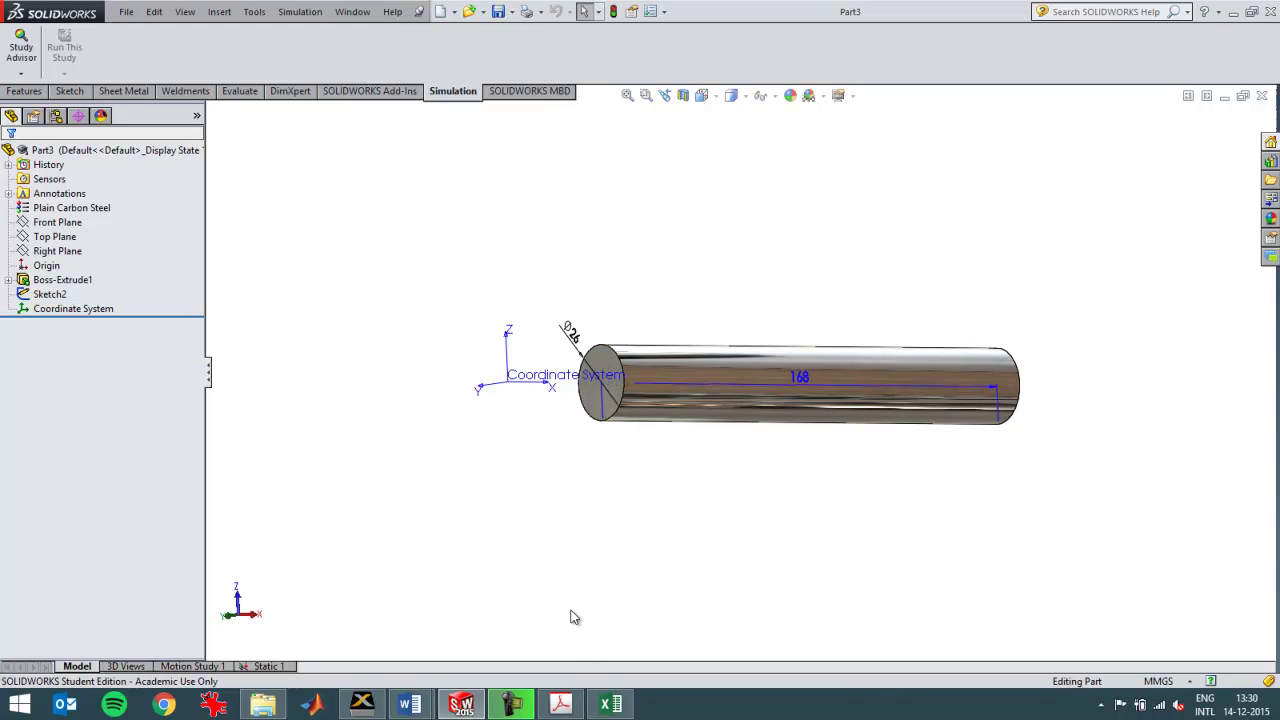
# Switch to Excel and review the force and area values of the hand calculation
pyautogui.click(621, 704)
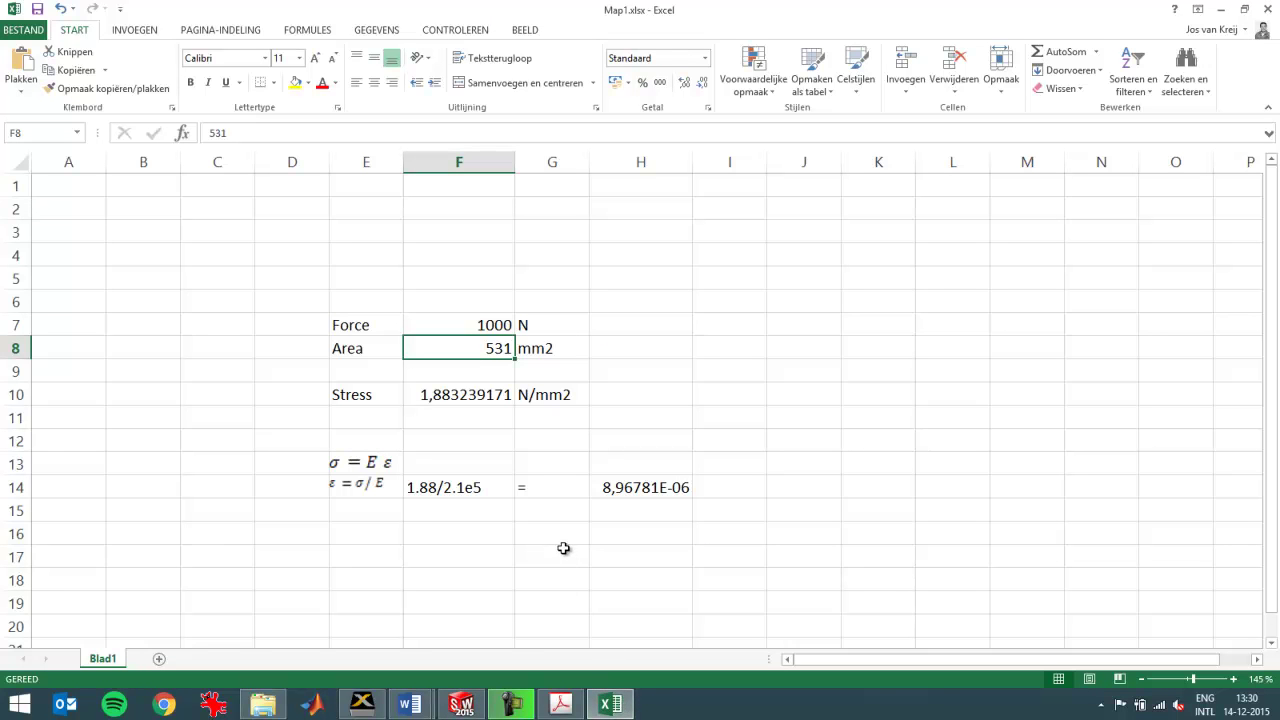
pyautogui.click(497, 326)
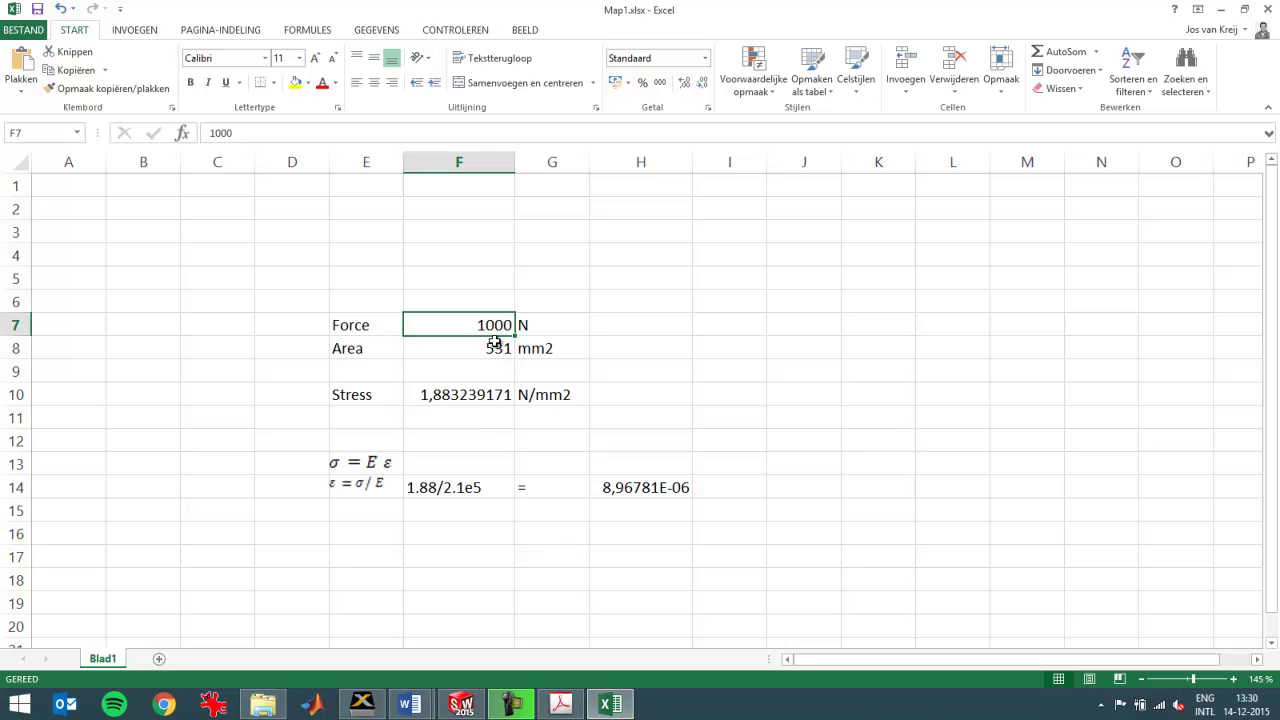
pyautogui.click(496, 349)
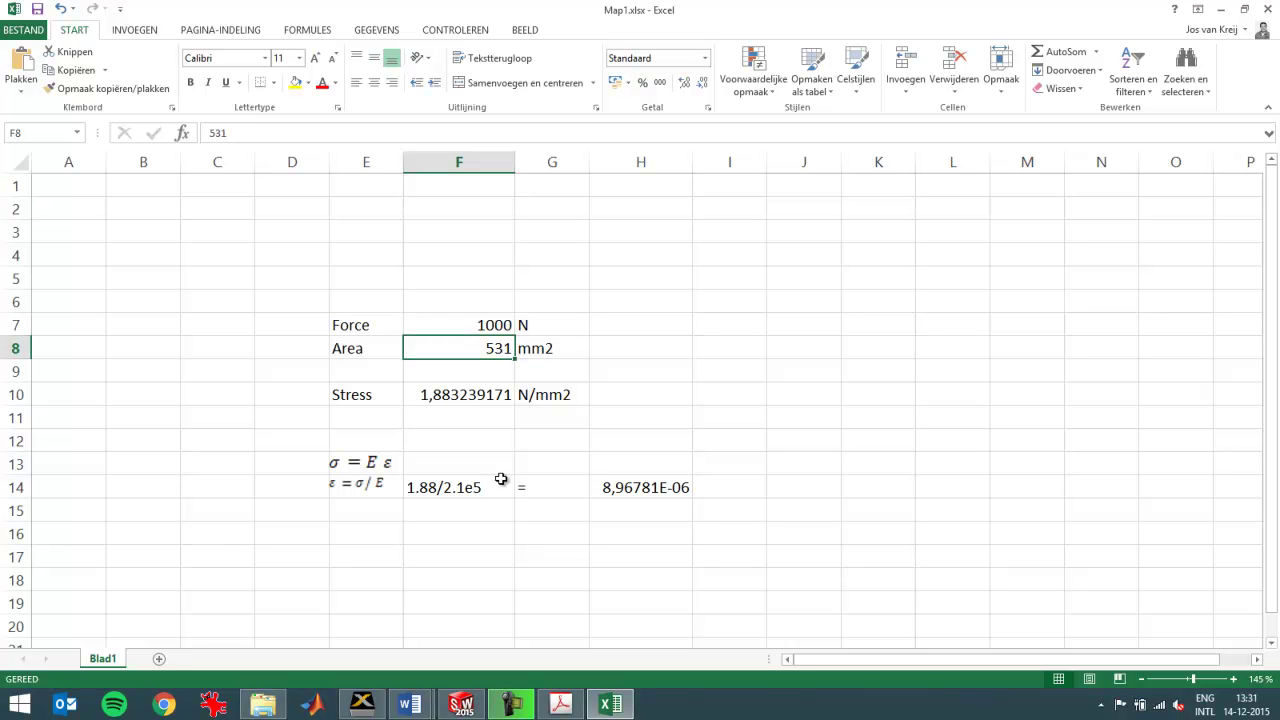
# Switch back to SOLIDWORKS and check the section properties of the cylinder's end face nearest the coordinate system
pyautogui.hotkey('alt', 'Tab')
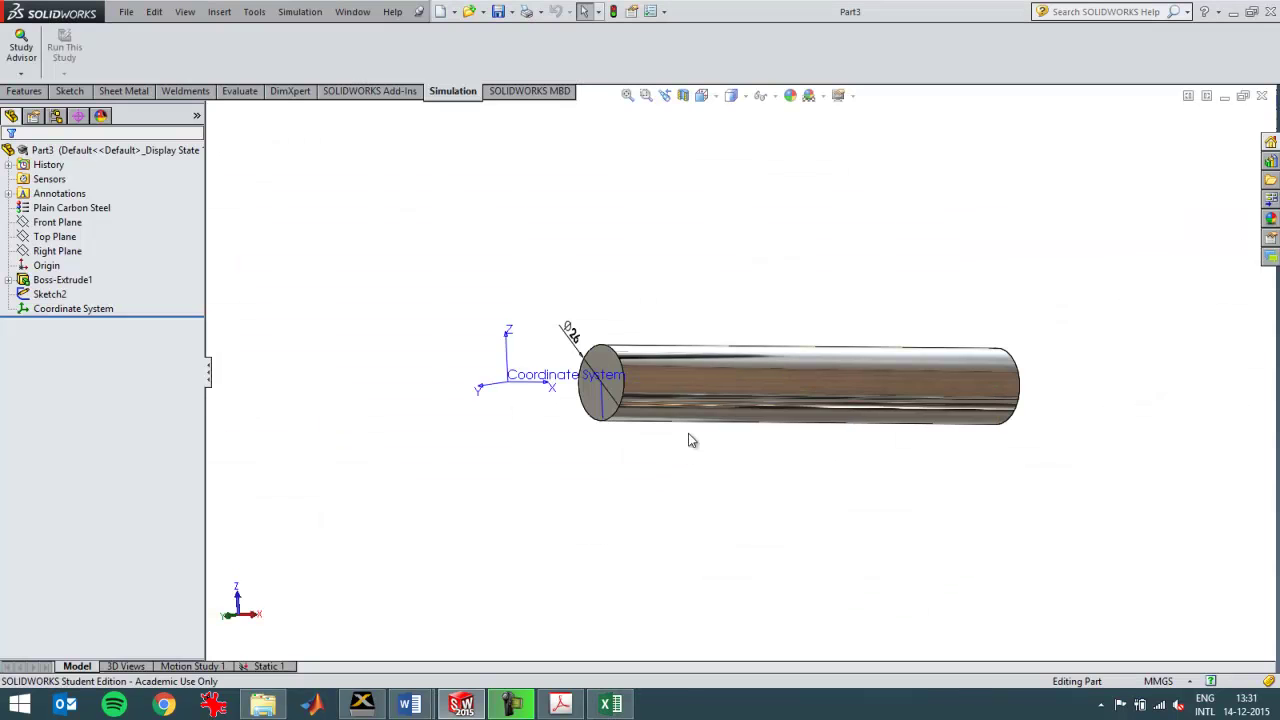
pyautogui.click(600, 366)
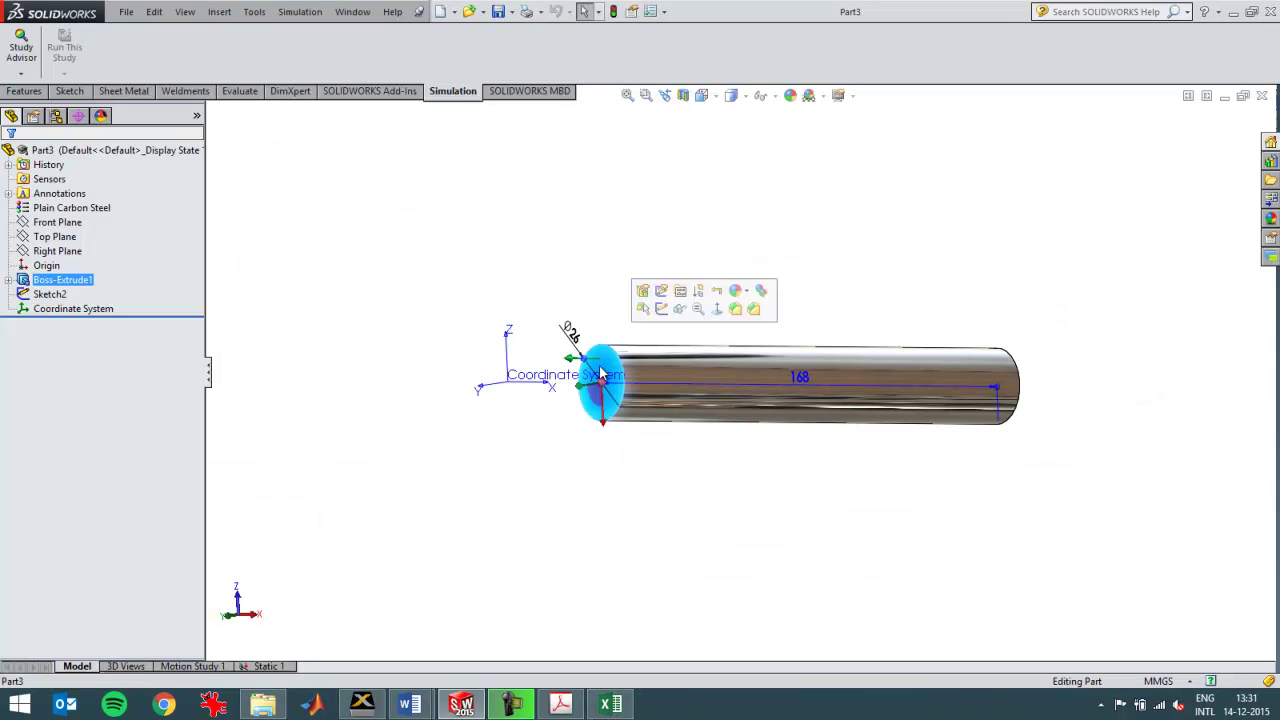
pyautogui.click(254, 11)
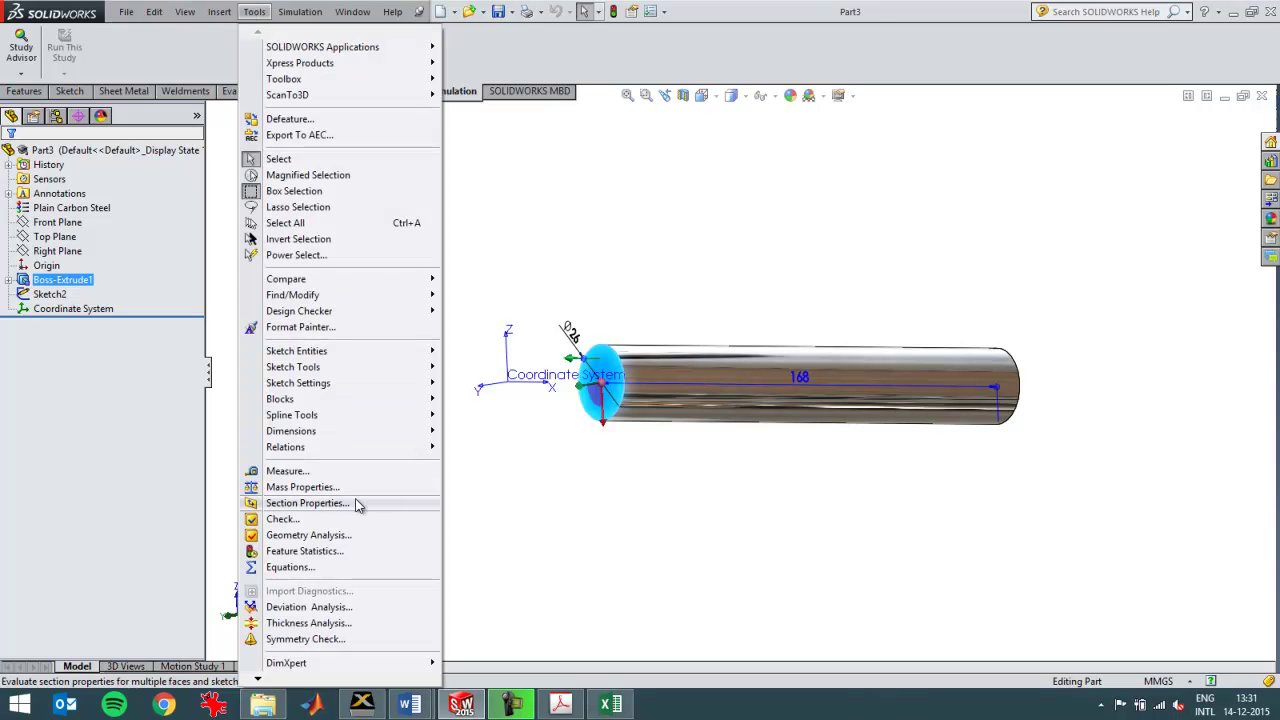
pyautogui.click(307, 503)
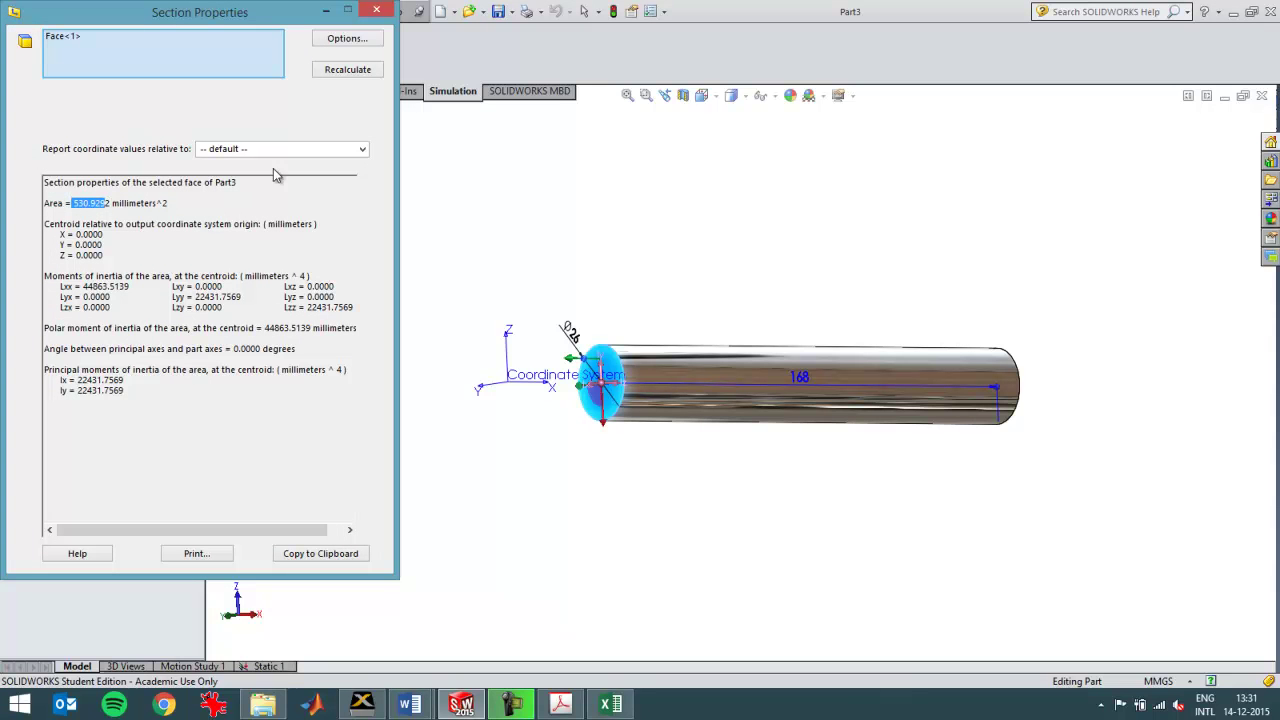
pyautogui.click(381, 11)
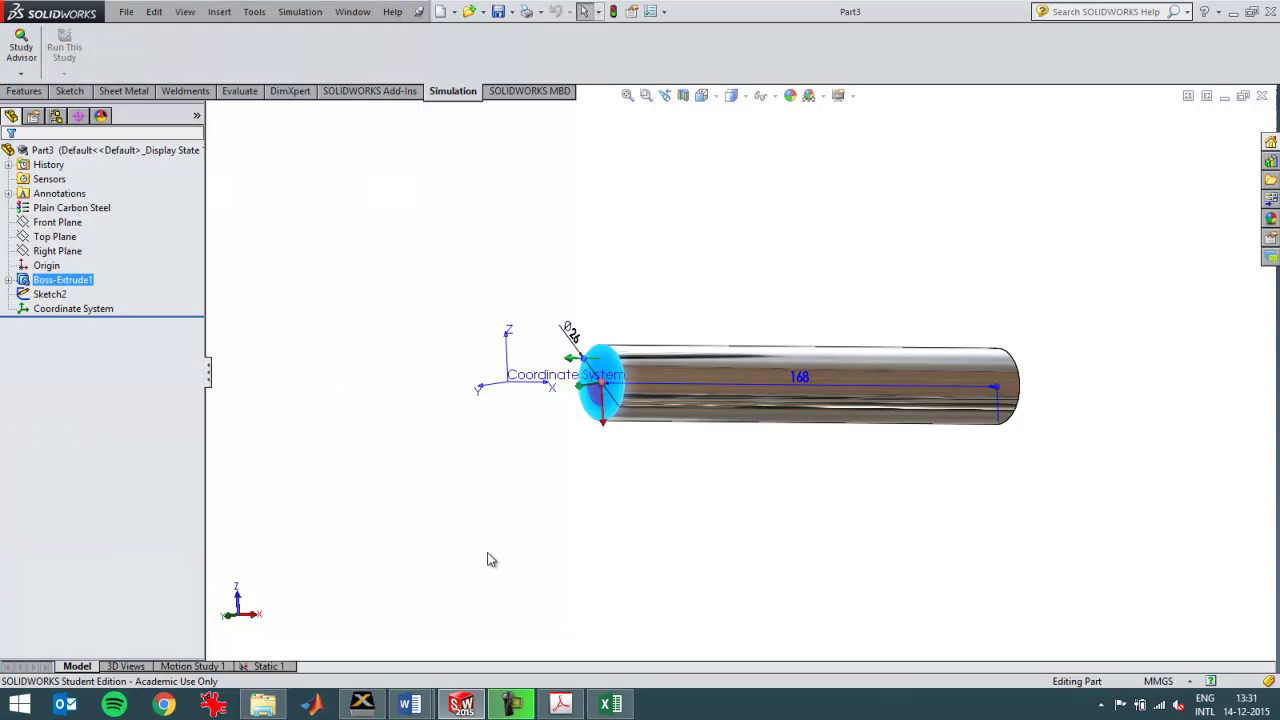
# Create a new static simulation study named Static 2
pyautogui.rightClick(264, 667)
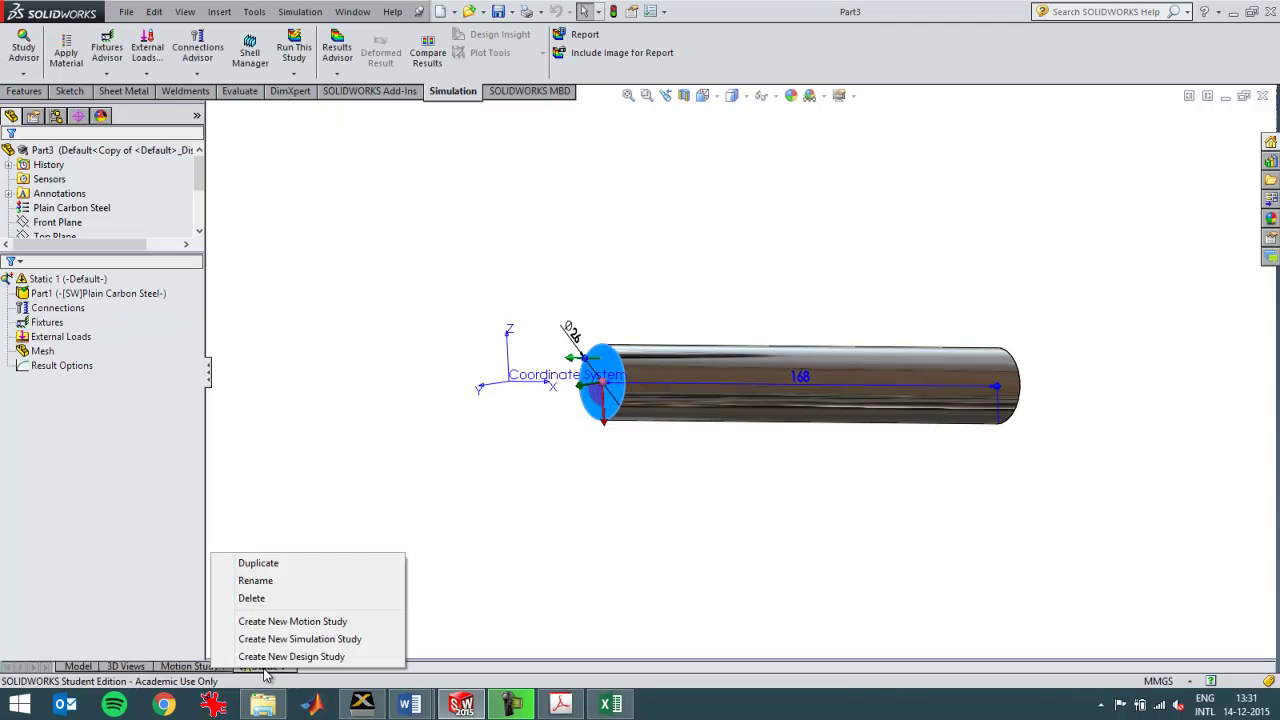
pyautogui.click(285, 639)
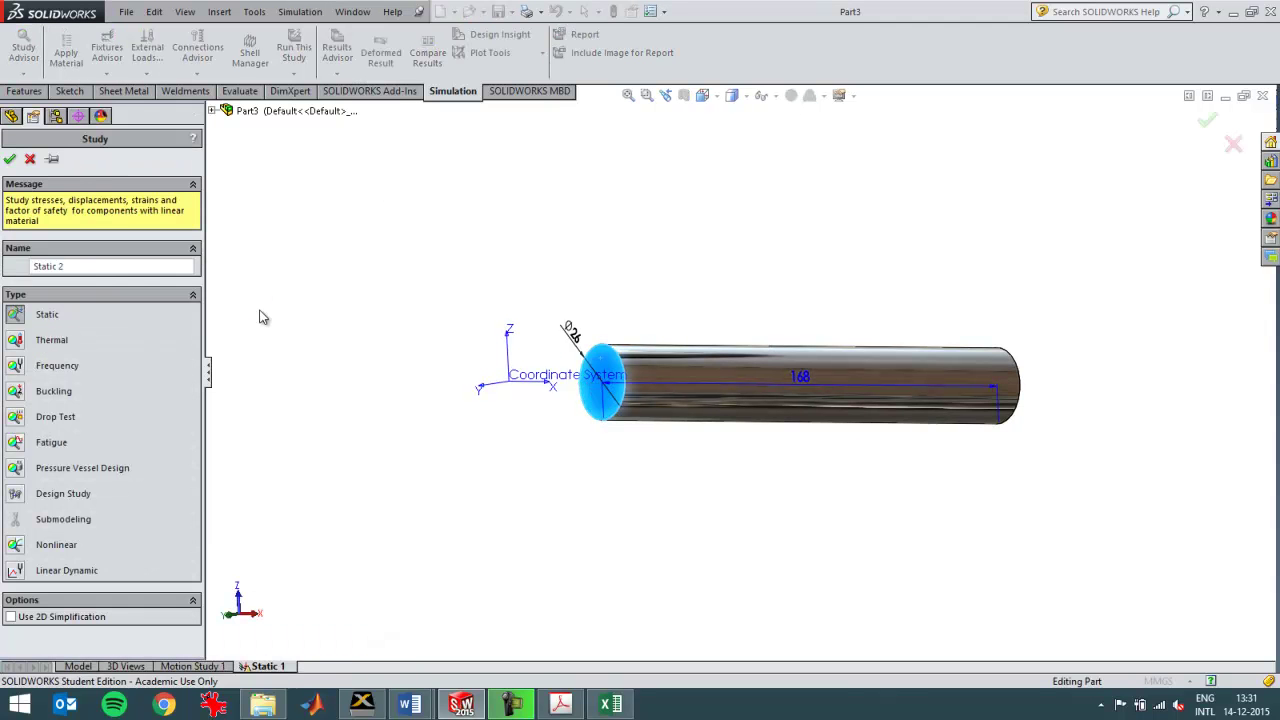
pyautogui.click(9, 153)
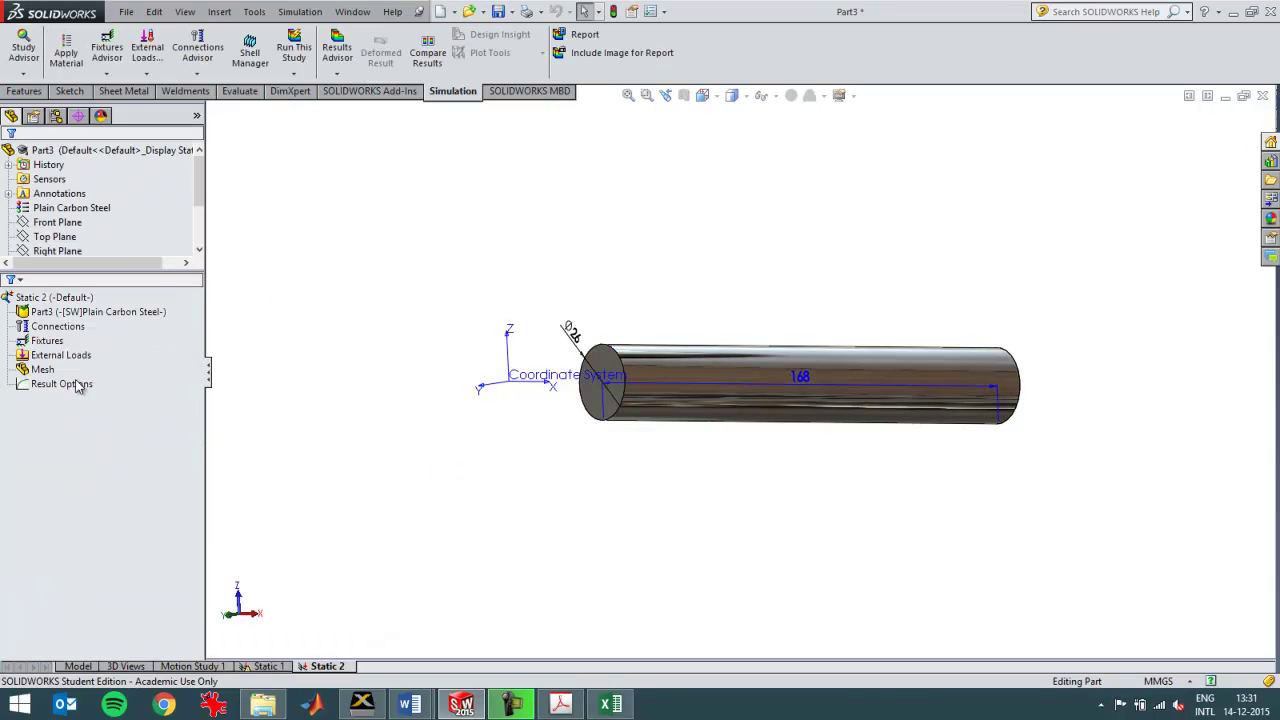
# Apply a Fixed Geometry fixture to the cylinder's end face nearest the coordinate system
pyautogui.click(48, 341)
pyautogui.rightClick(55, 355)
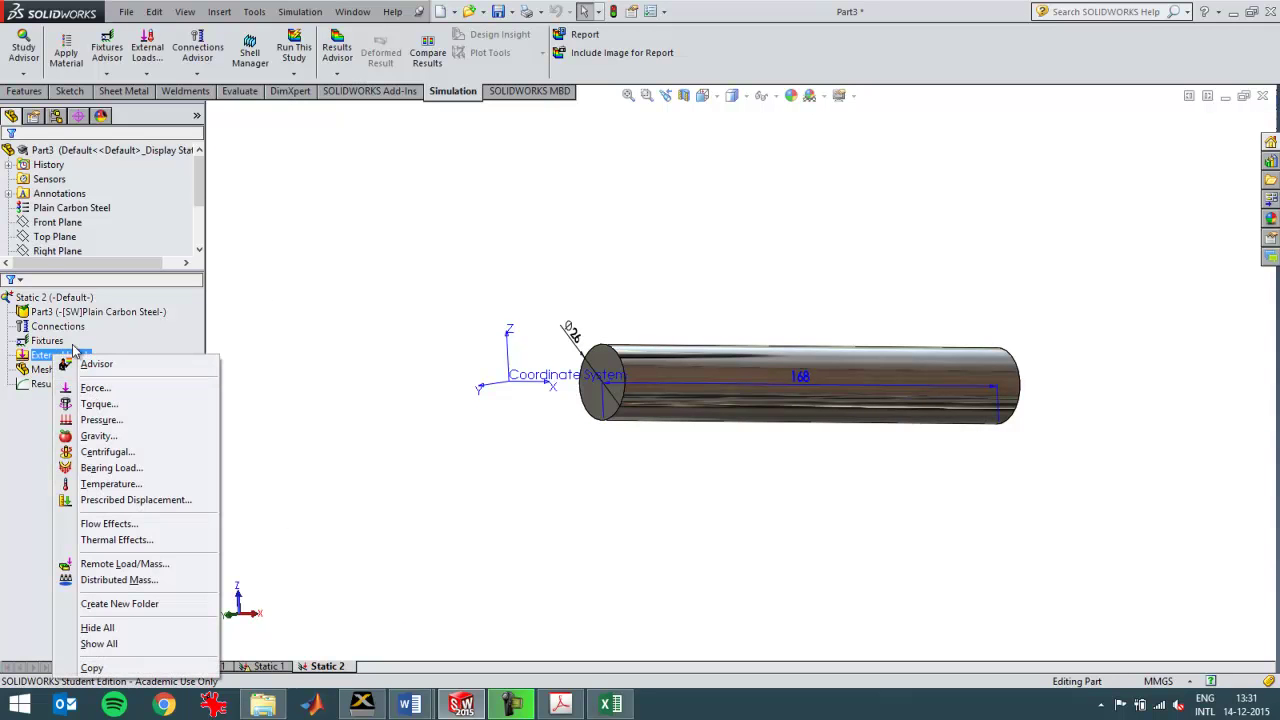
pyautogui.rightClick(60, 340)
pyautogui.click(112, 369)
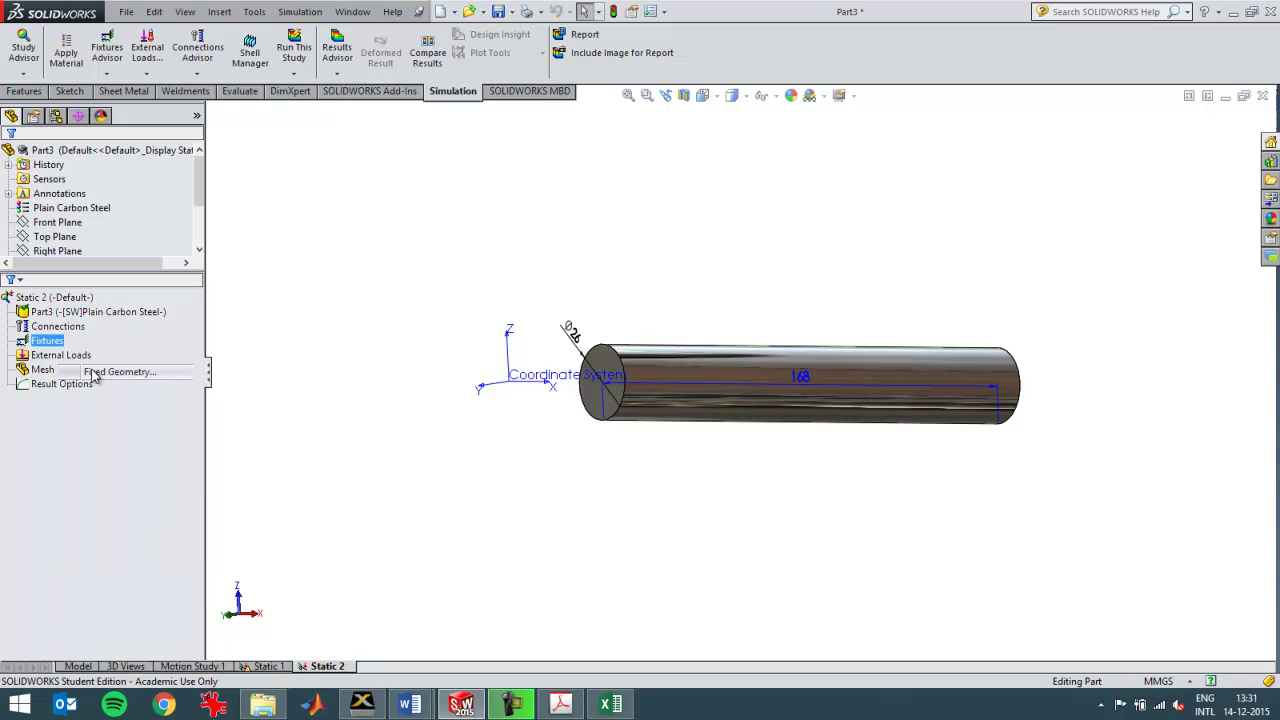
pyautogui.click(605, 376)
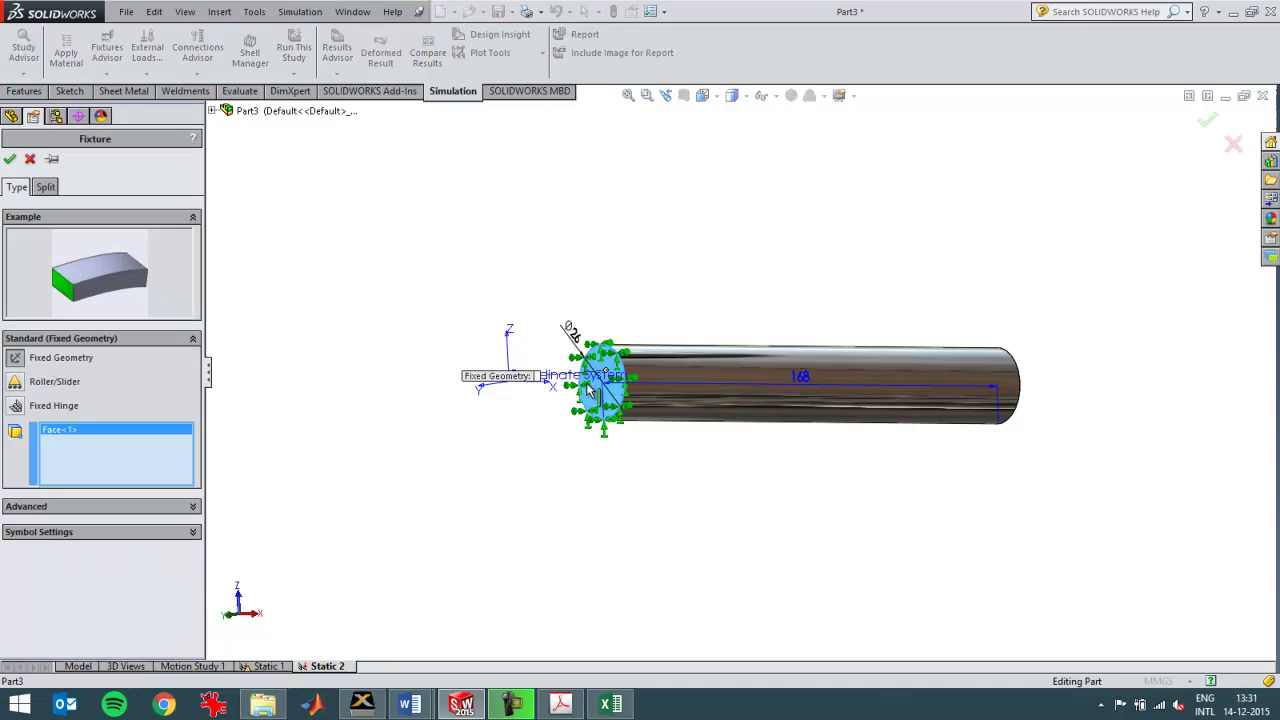
pyautogui.click(9, 159)
pyautogui.click(57, 209)
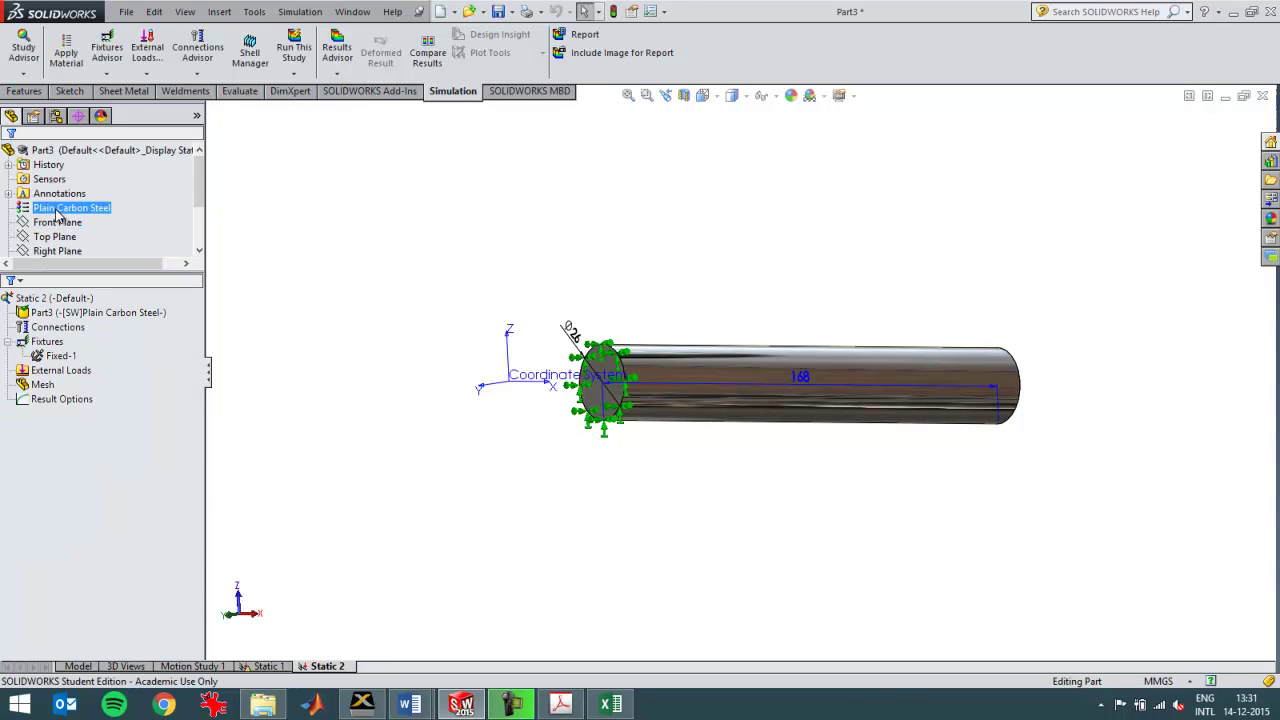
pyautogui.click(57, 251)
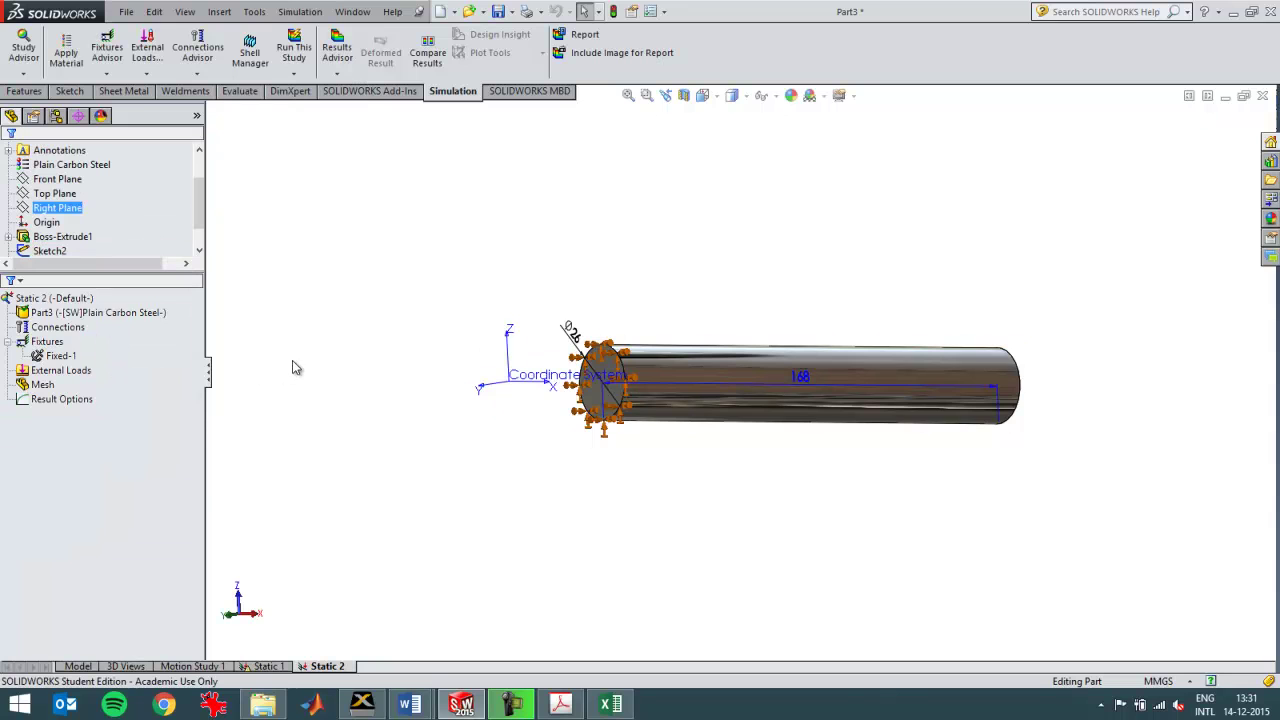
pyautogui.click(76, 313)
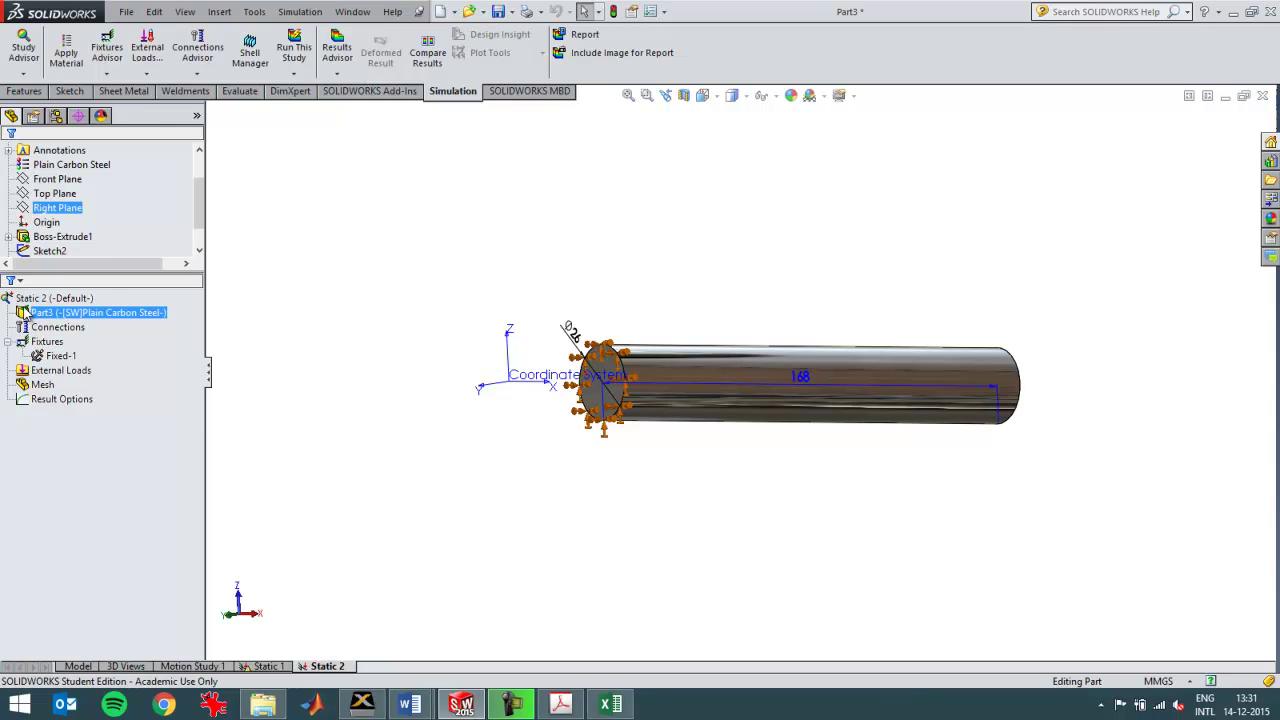
# Apply a 1000 N normal force to the cylinder's free end face, with the direction reversed to pull outward
pyautogui.click(571, 435)
pyautogui.moveTo(571, 435); pyautogui.dragTo(455, 432, button='middle')
pyautogui.rightClick(58, 370)
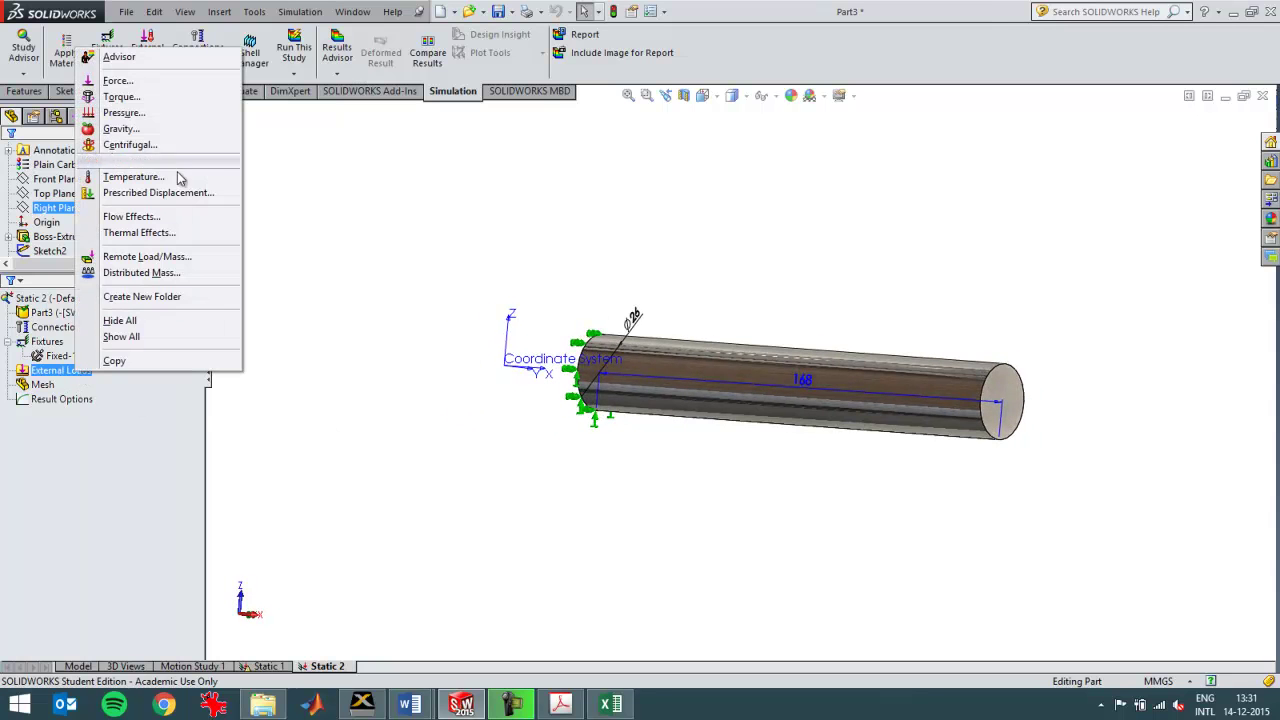
pyautogui.click(160, 84)
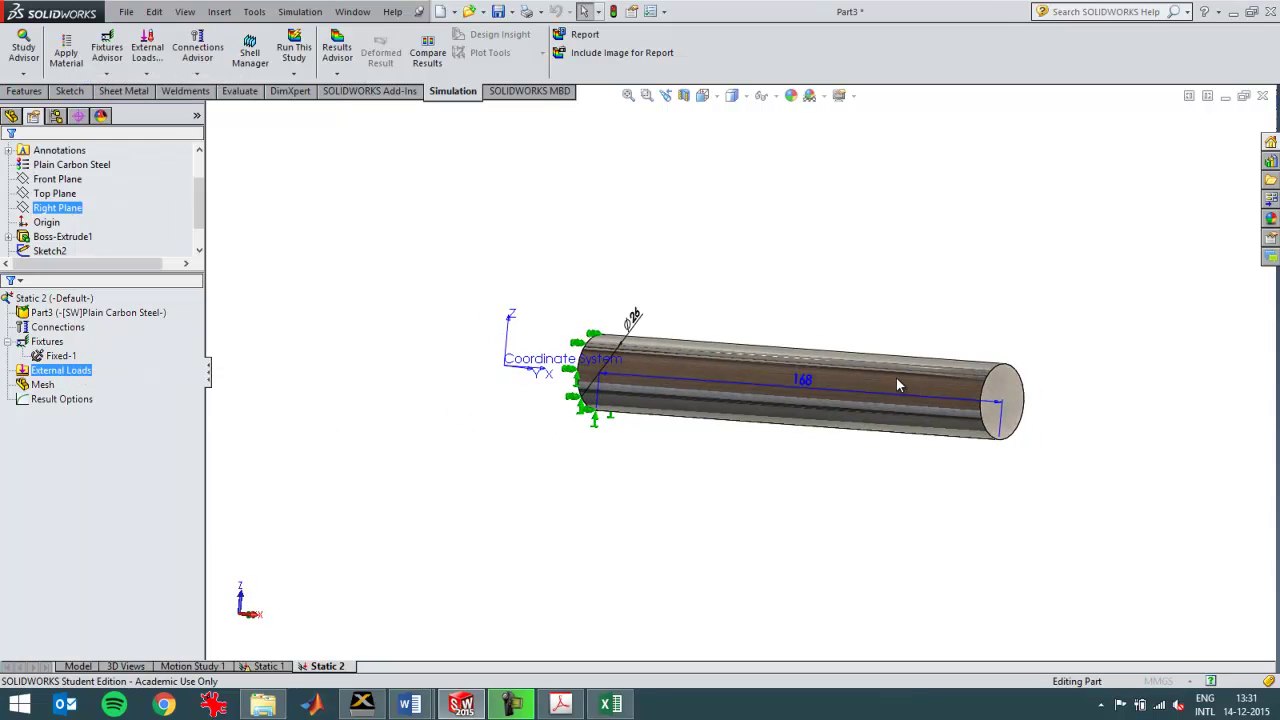
pyautogui.click(1005, 390)
pyautogui.click(58, 437)
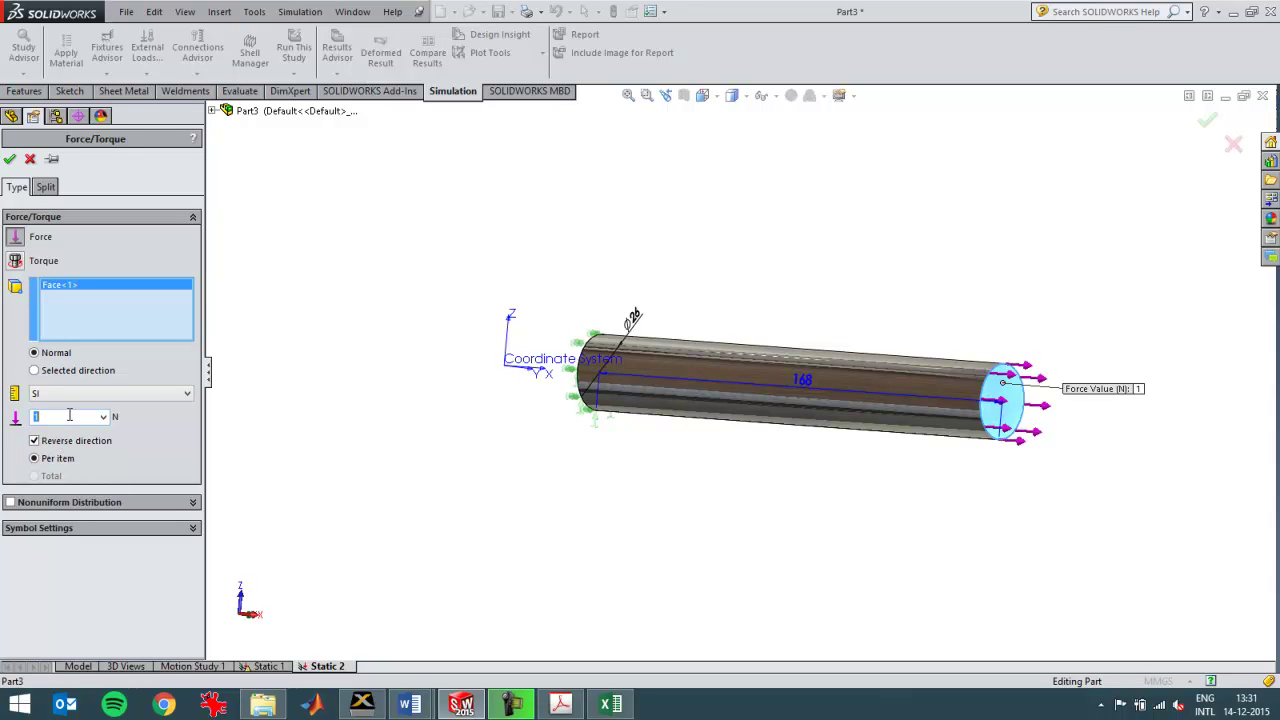
pyautogui.write('1000')
pyautogui.click(10, 160)
# Run the Static 2 study
pyautogui.moveTo(633, 488); pyautogui.dragTo(660, 484, button='middle')
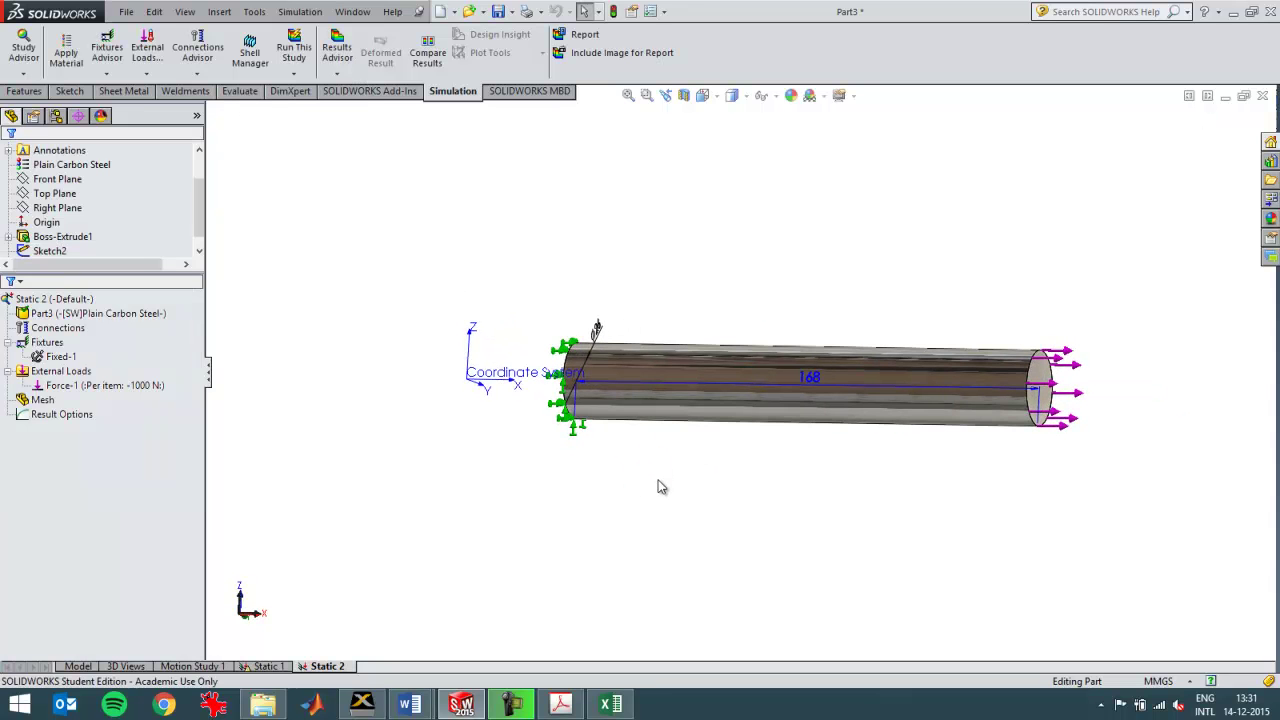
pyautogui.rightClick(60, 298)
pyautogui.click(72, 306)
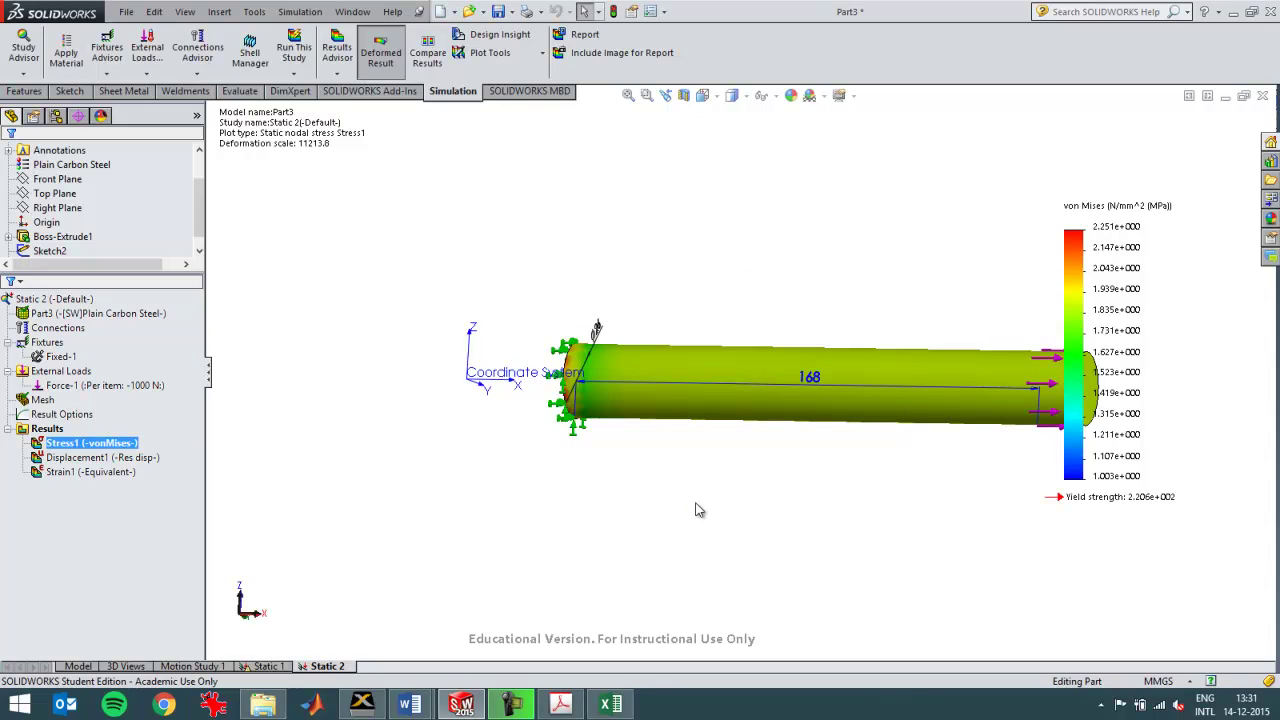
pyautogui.keyDown('ctrl'); pyautogui.click(93, 458); pyautogui.keyUp('ctrl')
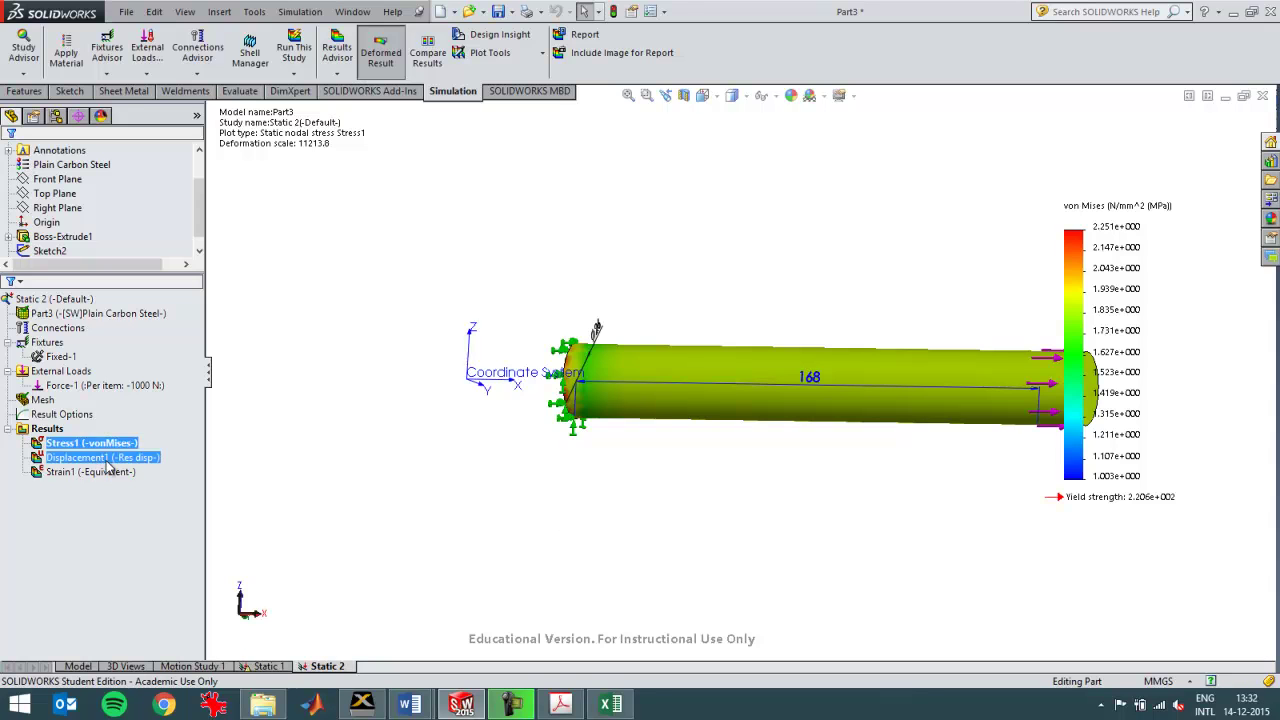
pyautogui.rightClick(48, 429)
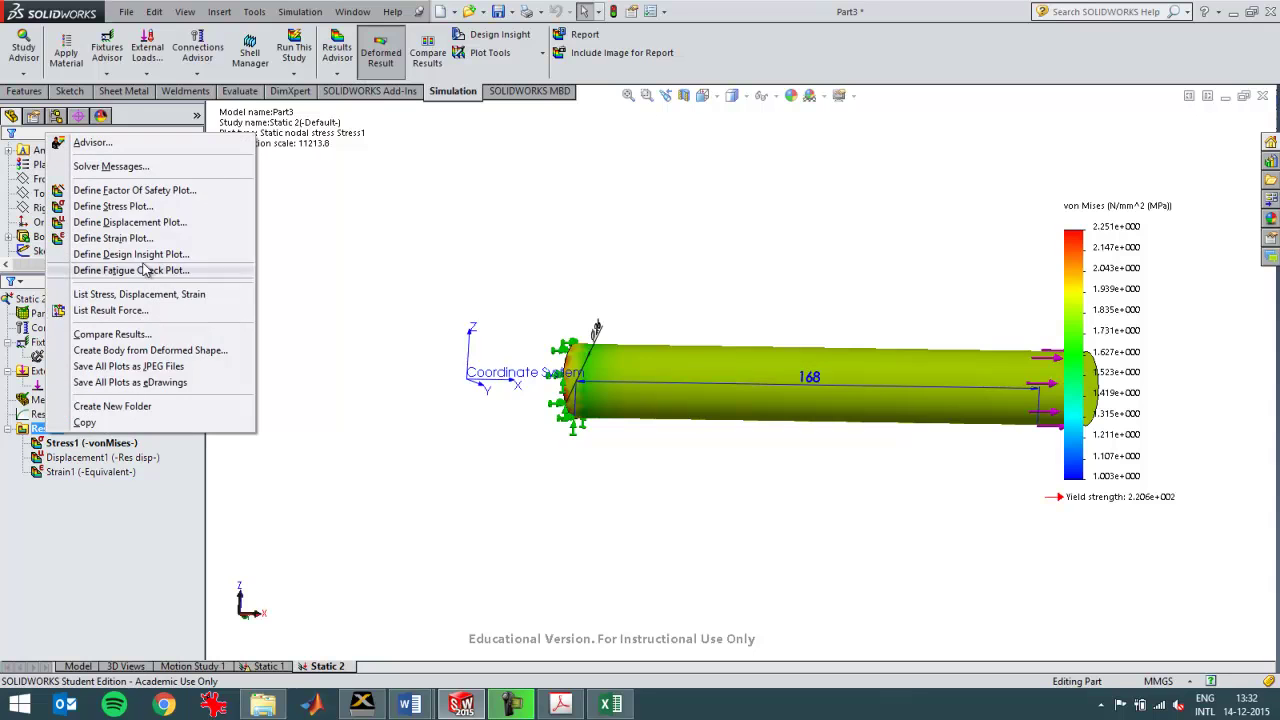
pyautogui.click(112, 206)
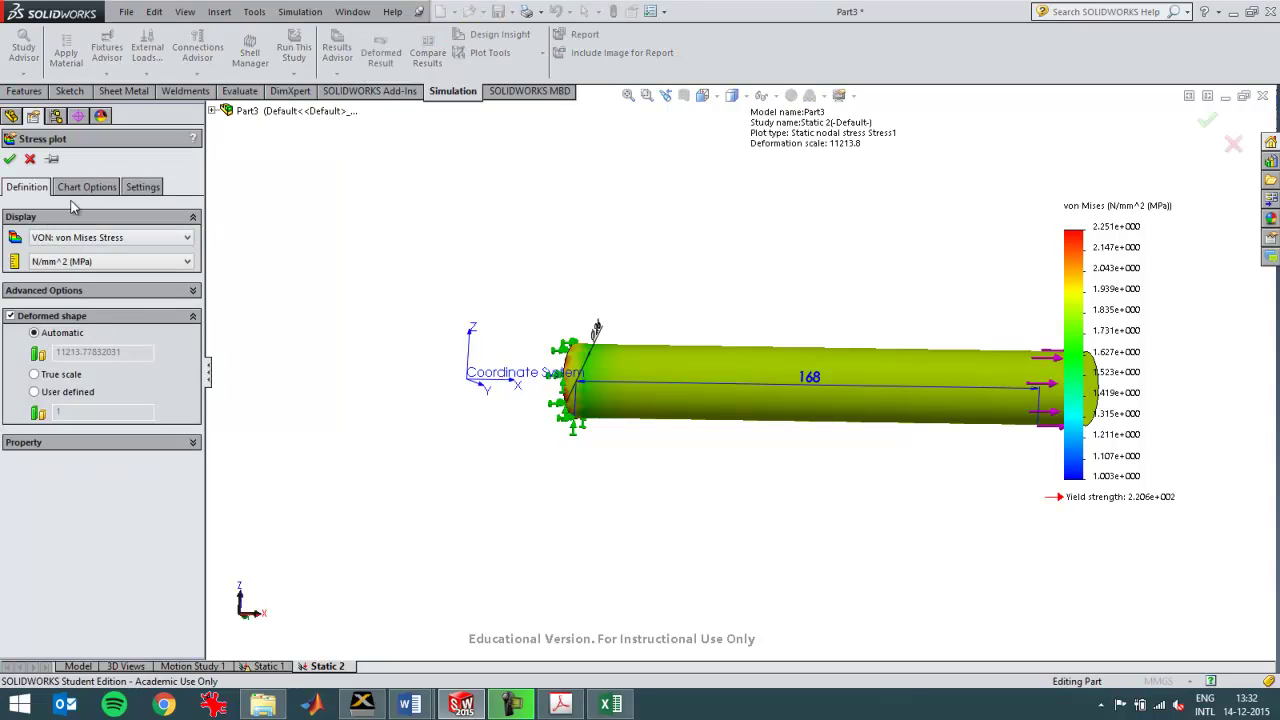
pyautogui.click(31, 160)
# Define a new strain plot showing EPSX: X Normal Strain
pyautogui.rightClick(57, 429)
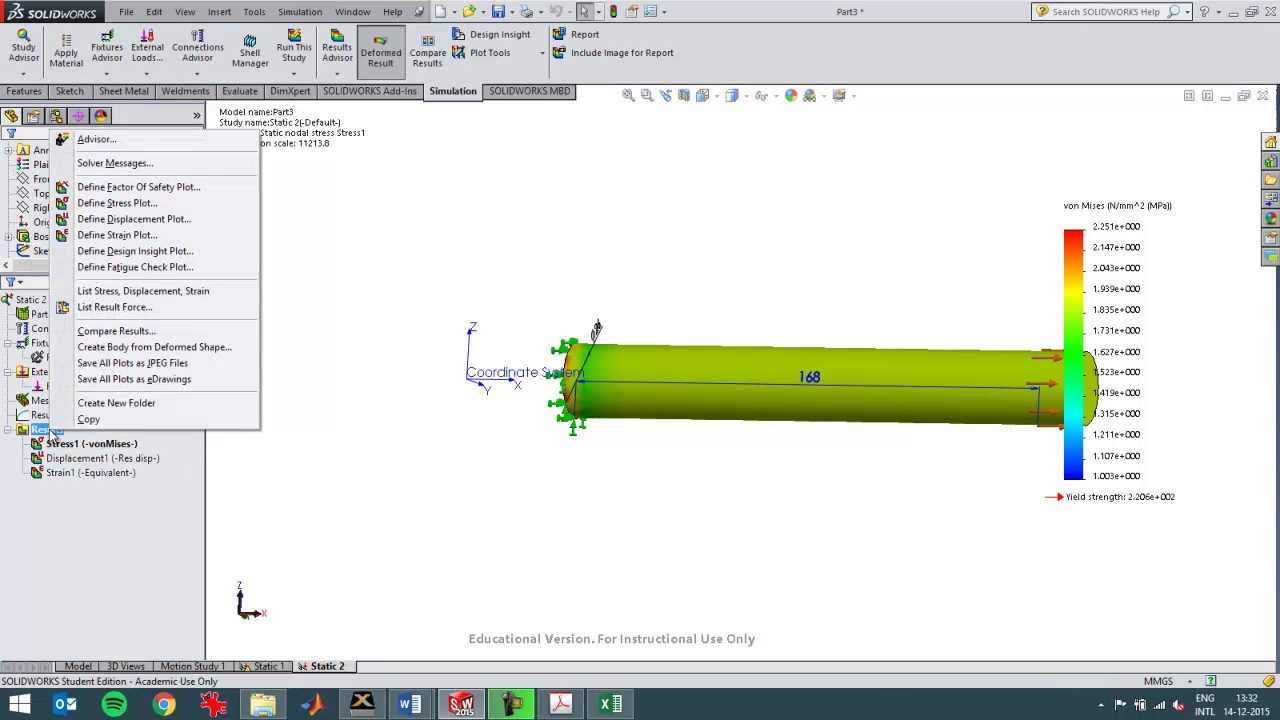
pyautogui.click(115, 235)
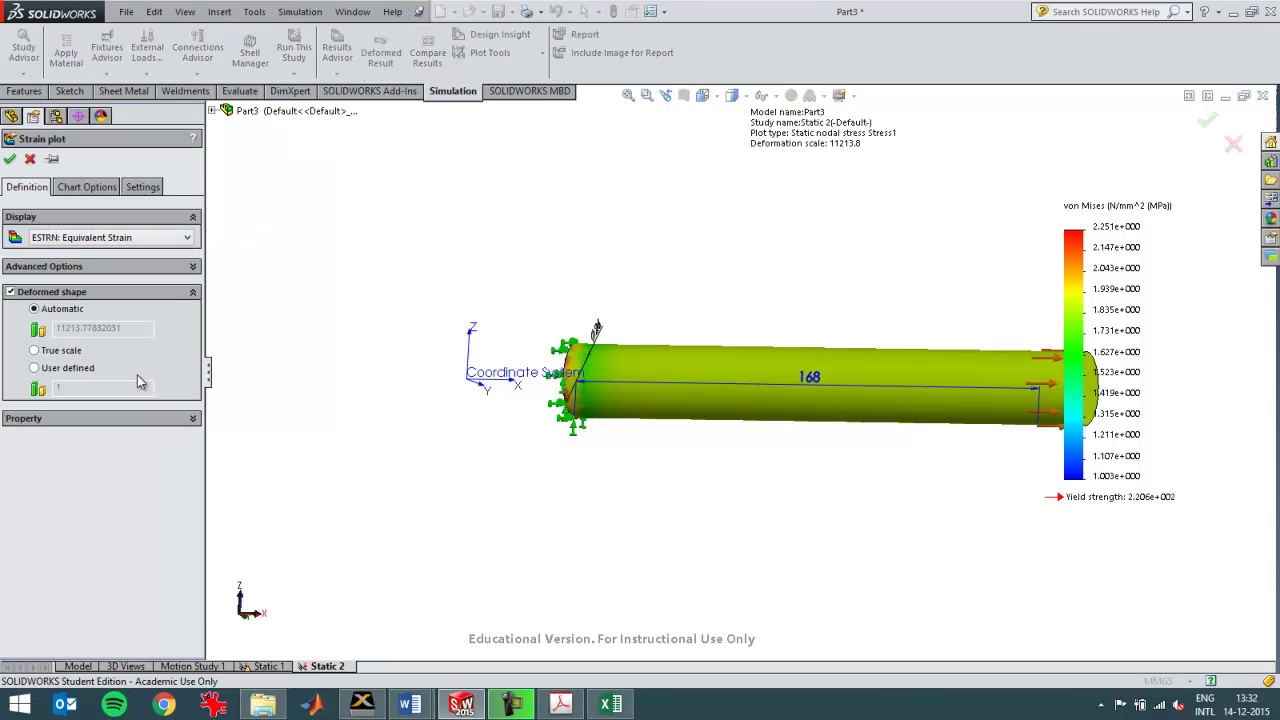
pyautogui.click(82, 240)
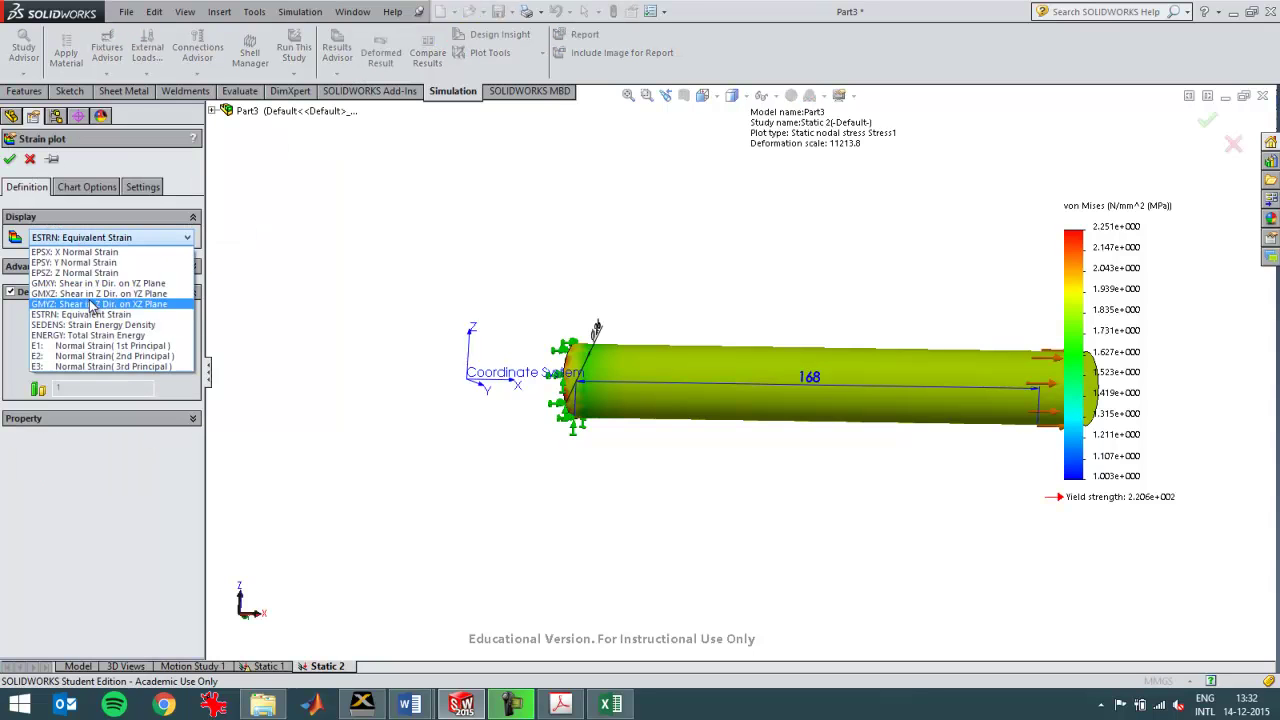
pyautogui.click(75, 252)
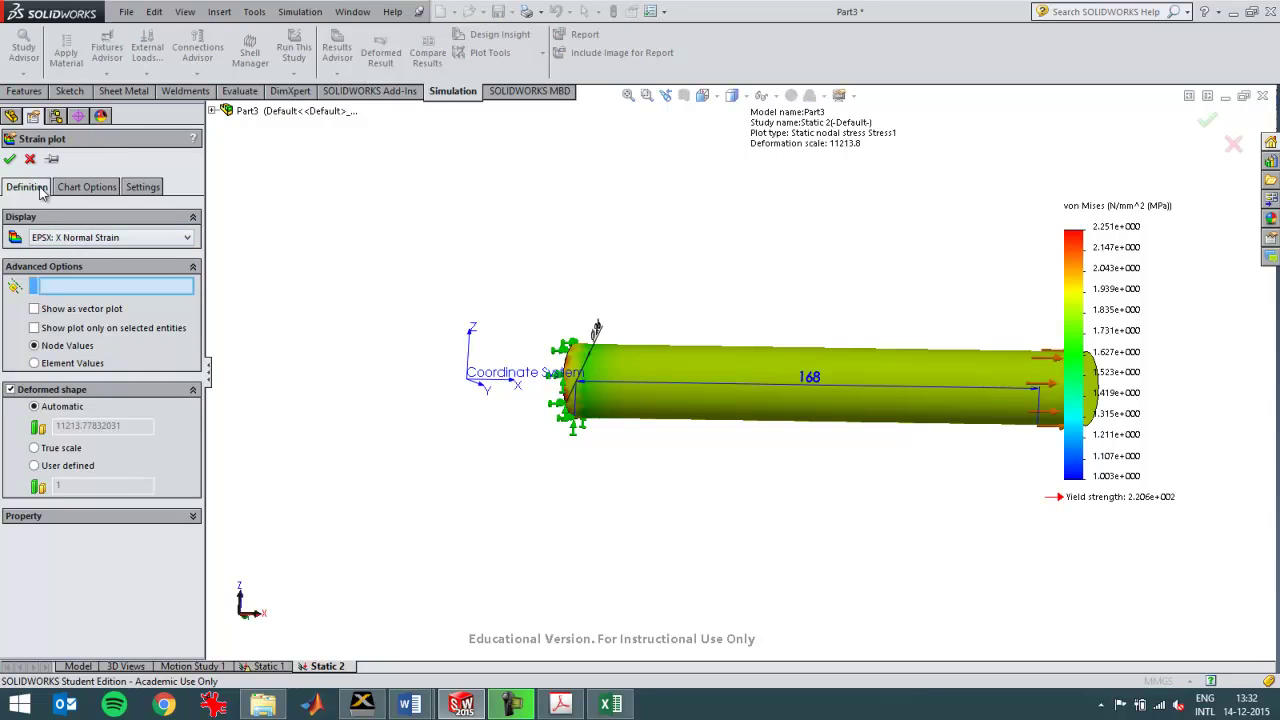
pyautogui.click(9, 159)
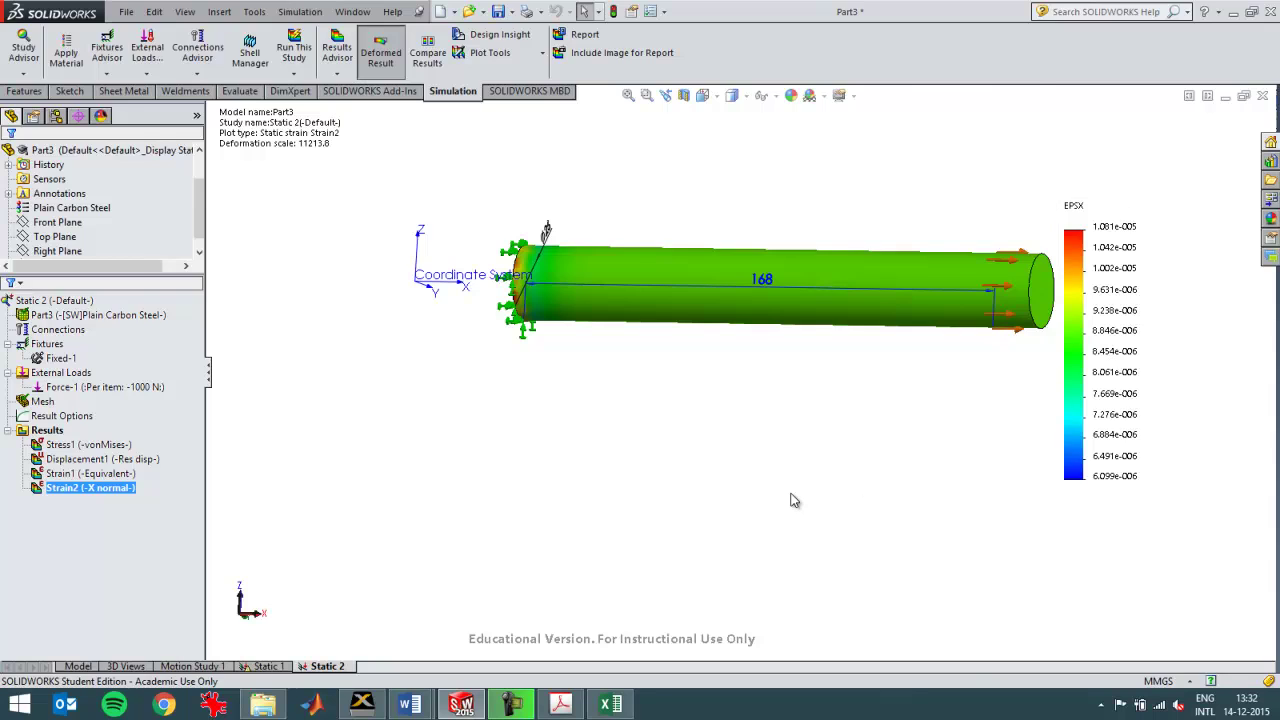
# Switch to Excel and review the force, area and stress cells to compare them with the simulation
pyautogui.hotkey('alt', 'Tab')
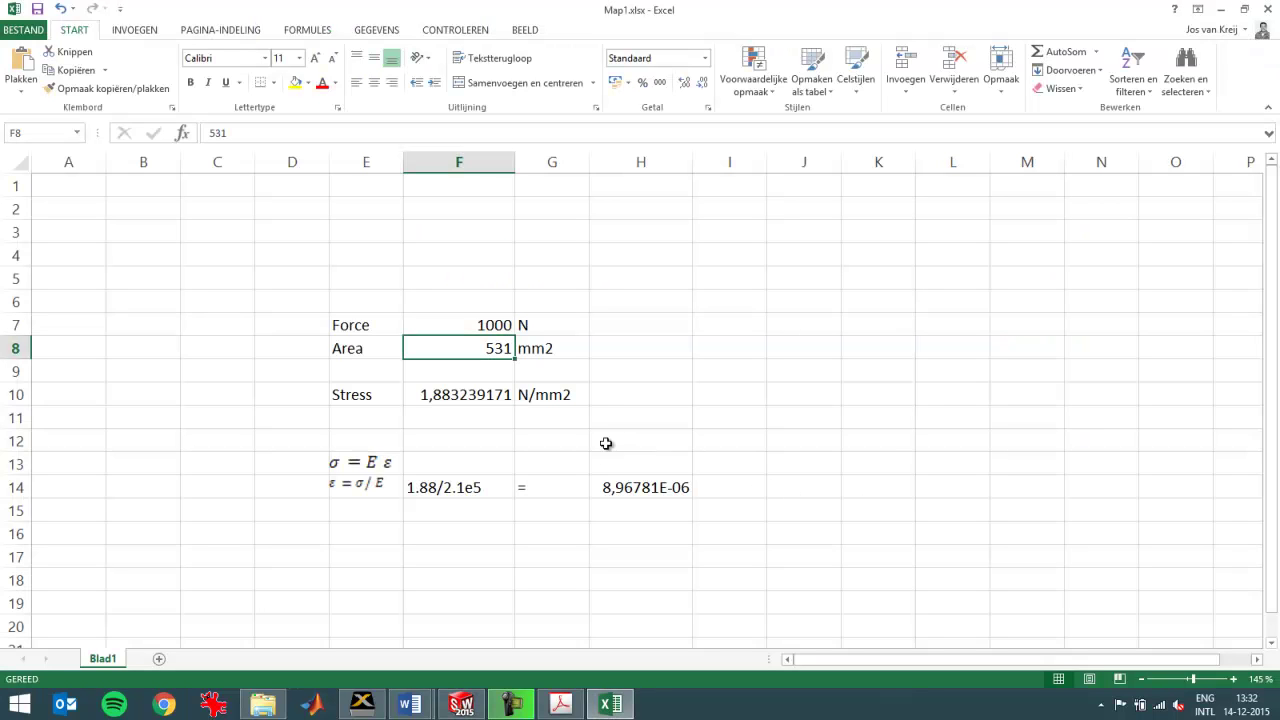
pyautogui.click(489, 325)
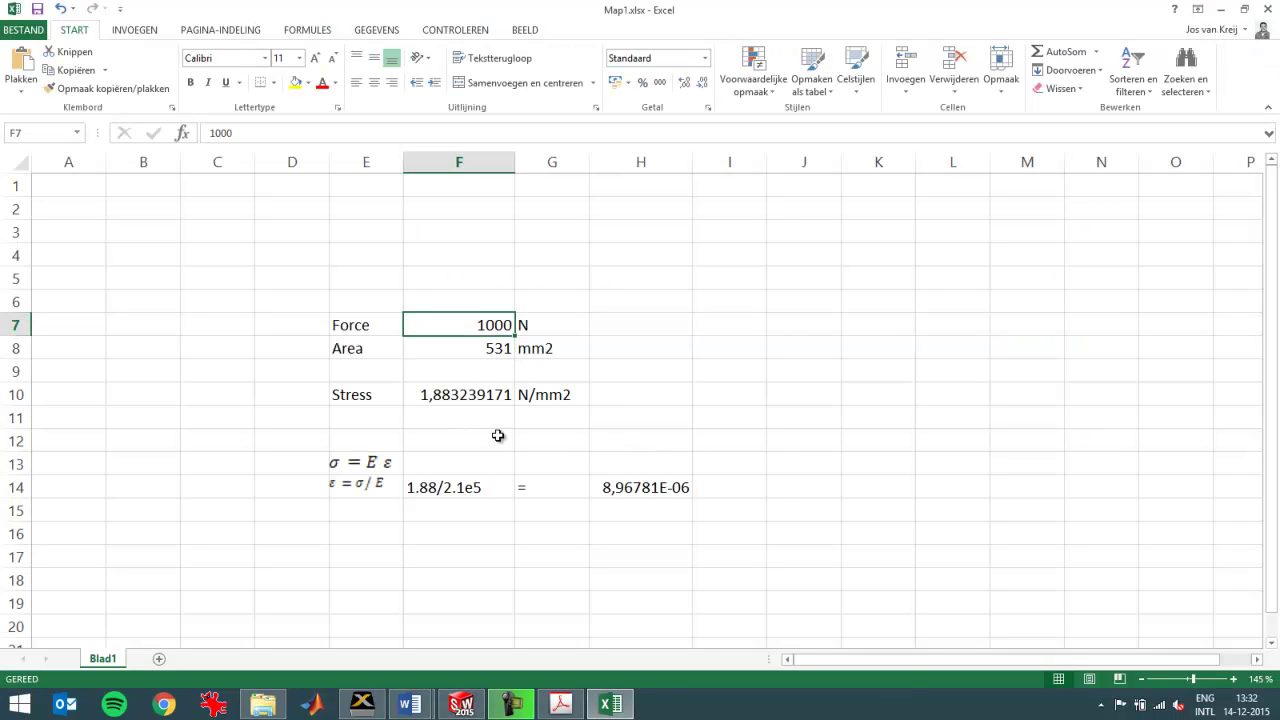
pyautogui.click(497, 346)
pyautogui.click(476, 398)
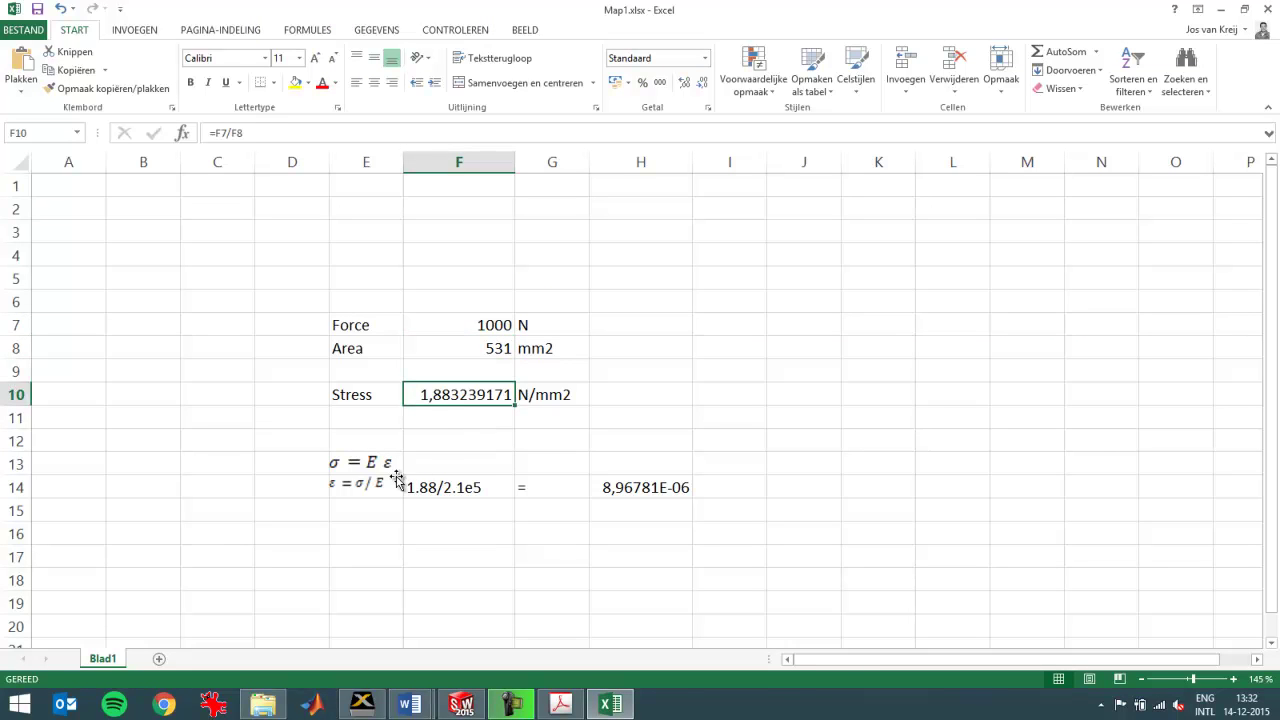
# Examine the Hooke's law formulas and the strain calculation in cell F14
pyautogui.click(356, 467)
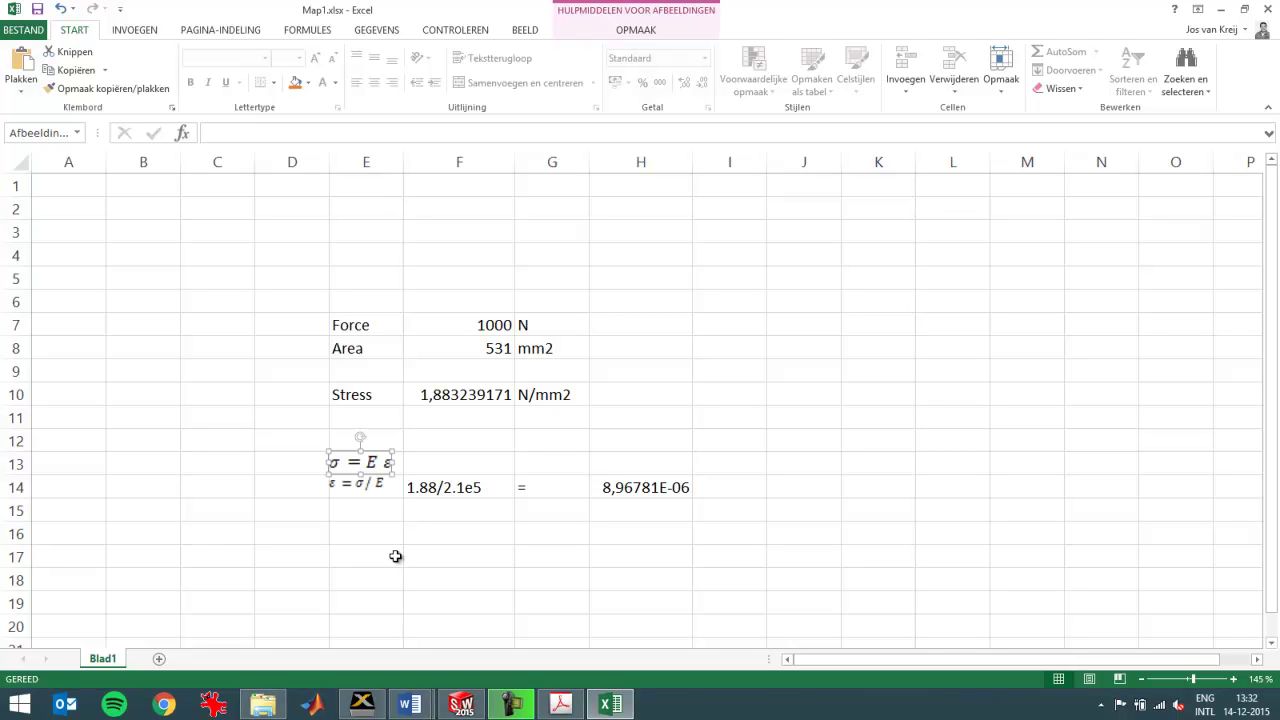
pyautogui.click(356, 487)
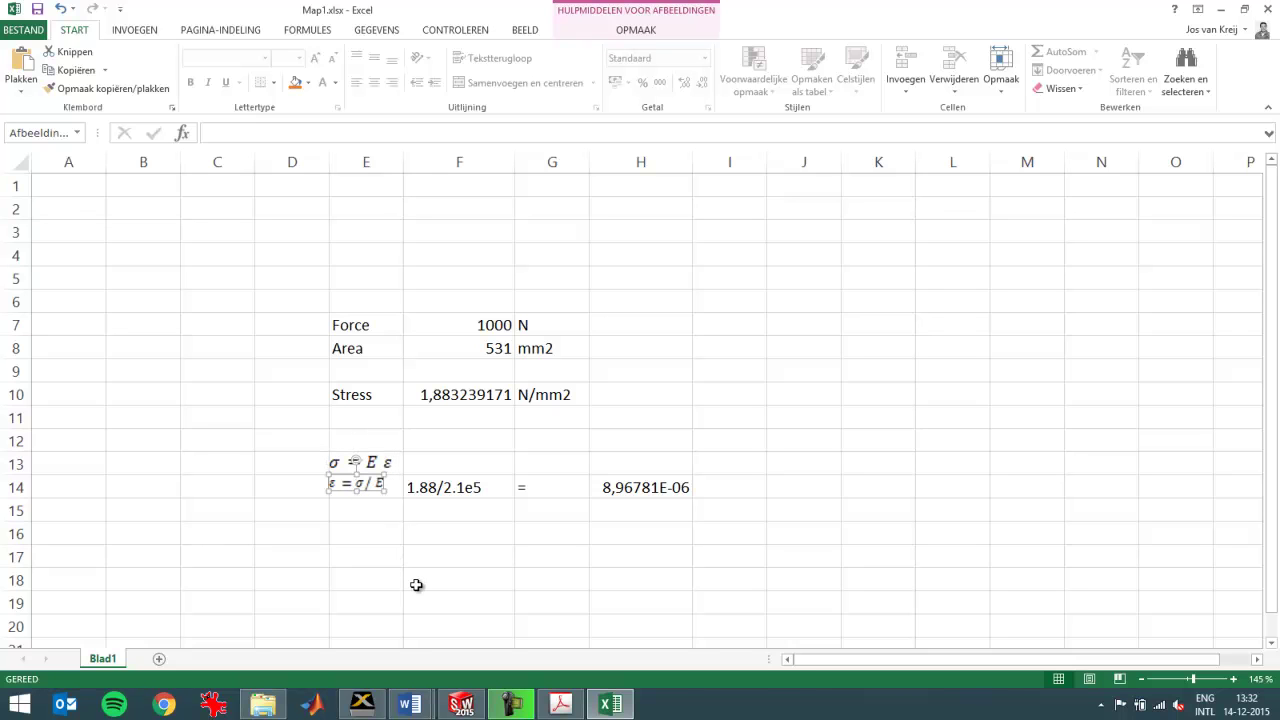
pyautogui.click(459, 487)
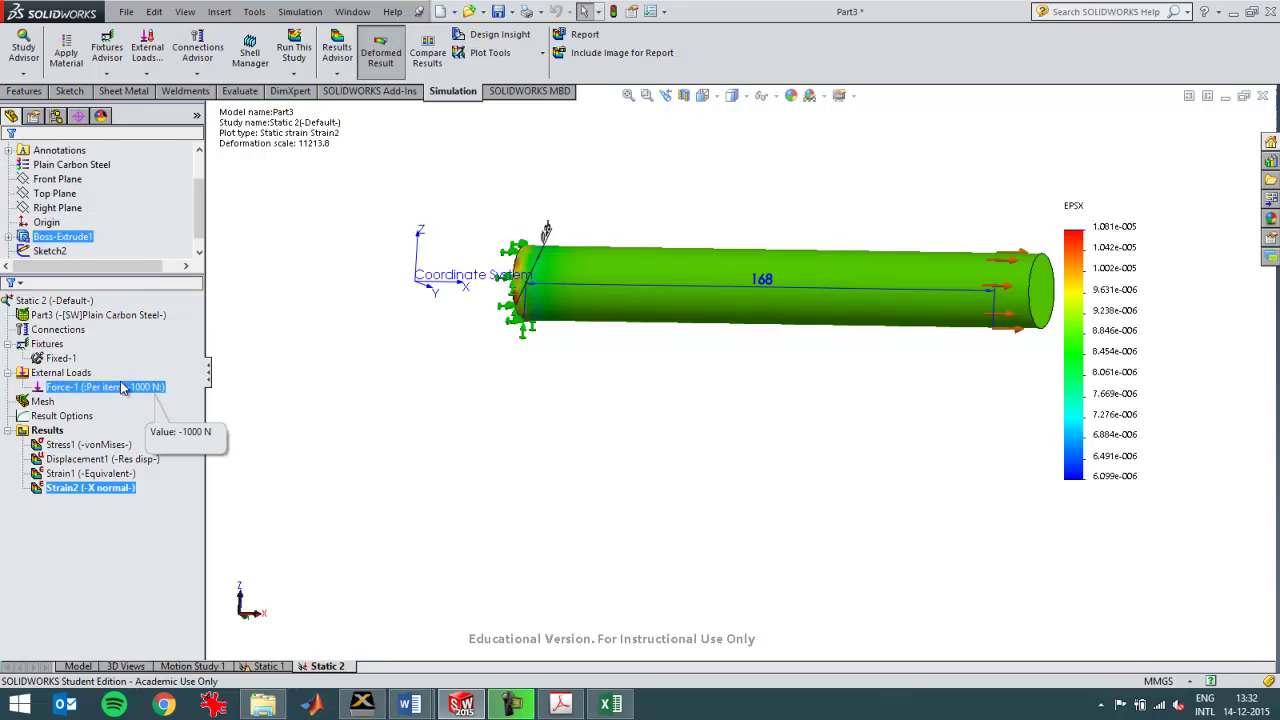
# Switch to SOLIDWORKS and view Part3's Plain Carbon Steel material properties in SI - N/mm^2 (MPa) units to check the elastic modulus
pyautogui.click(90, 316)
pyautogui.rightClick(90, 318)
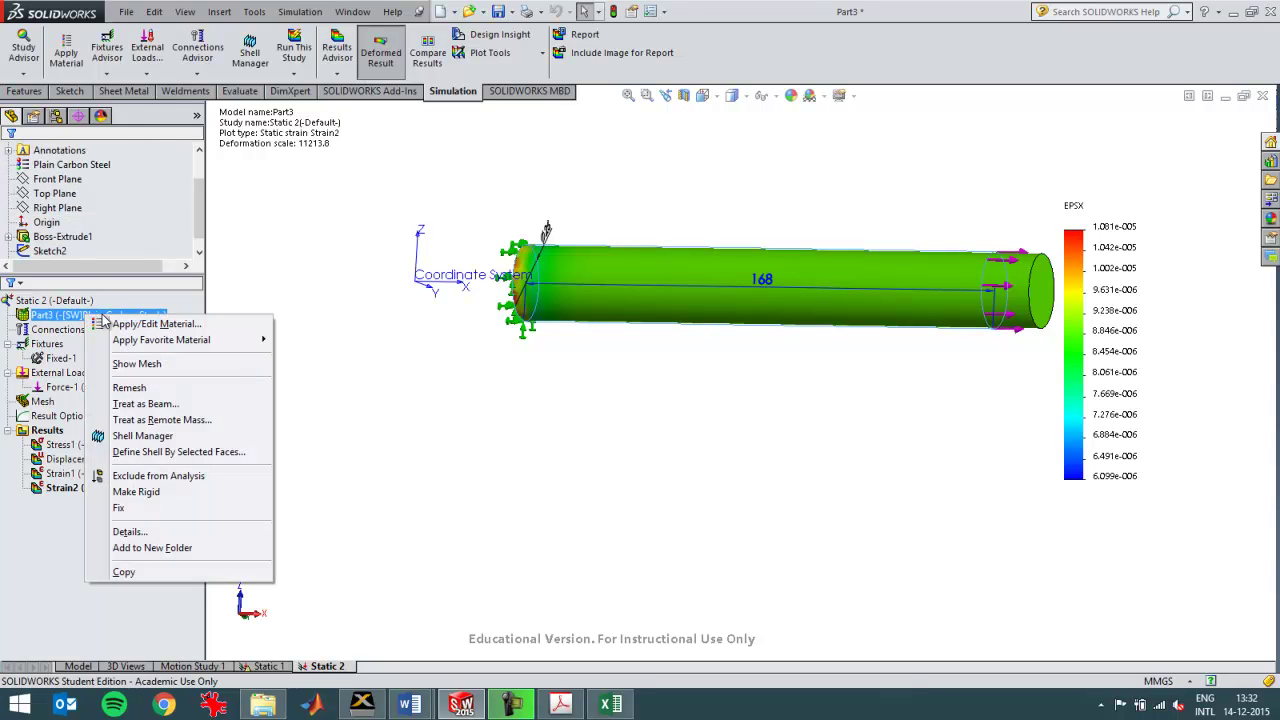
pyautogui.click(138, 323)
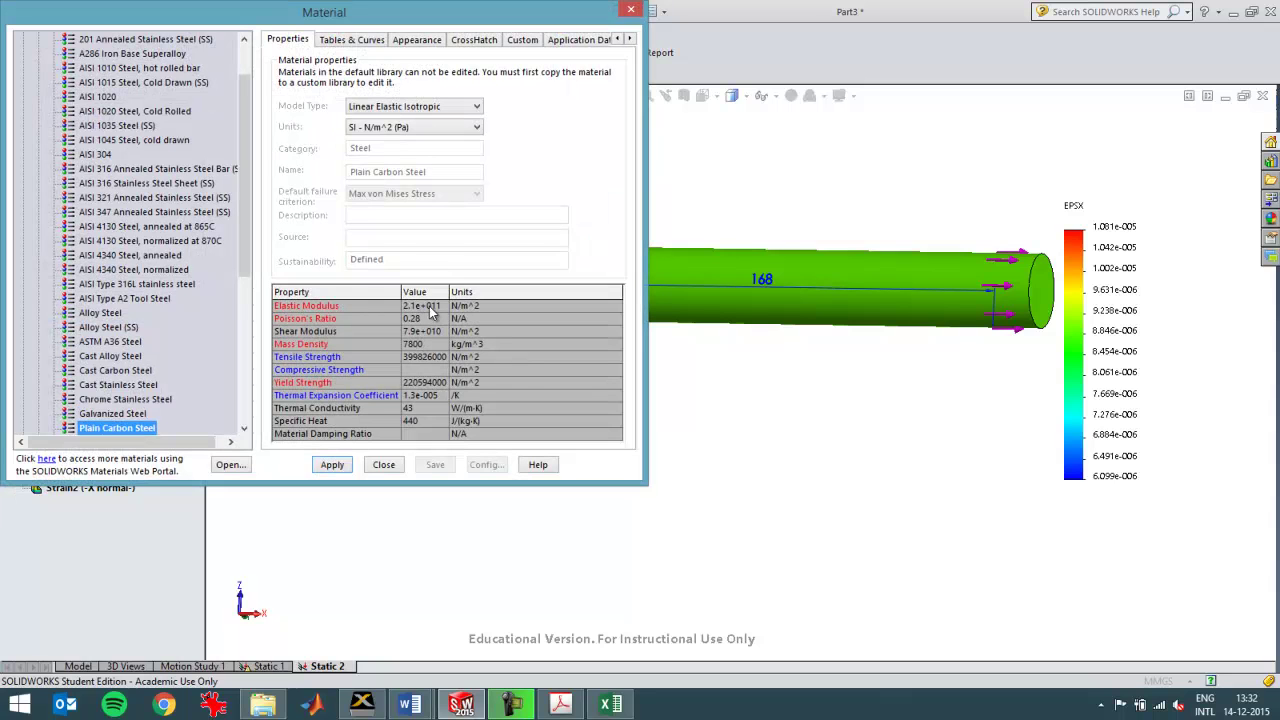
pyautogui.click(436, 129)
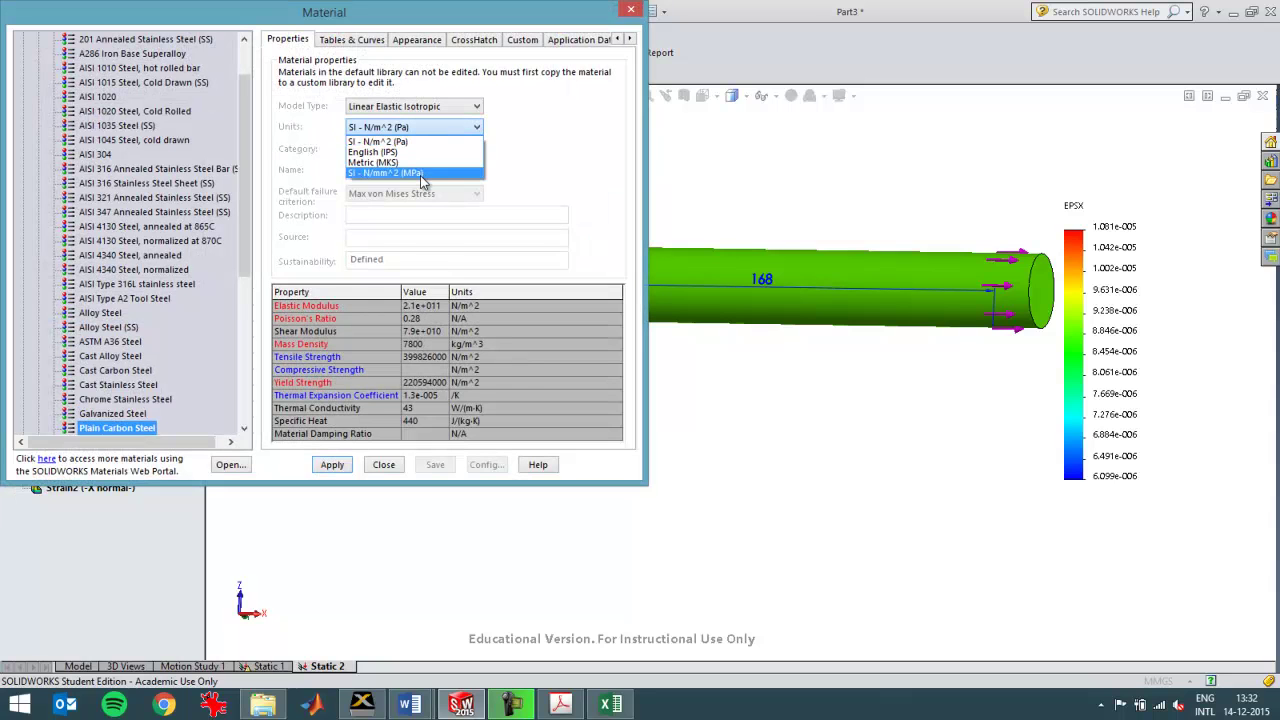
pyautogui.click(421, 174)
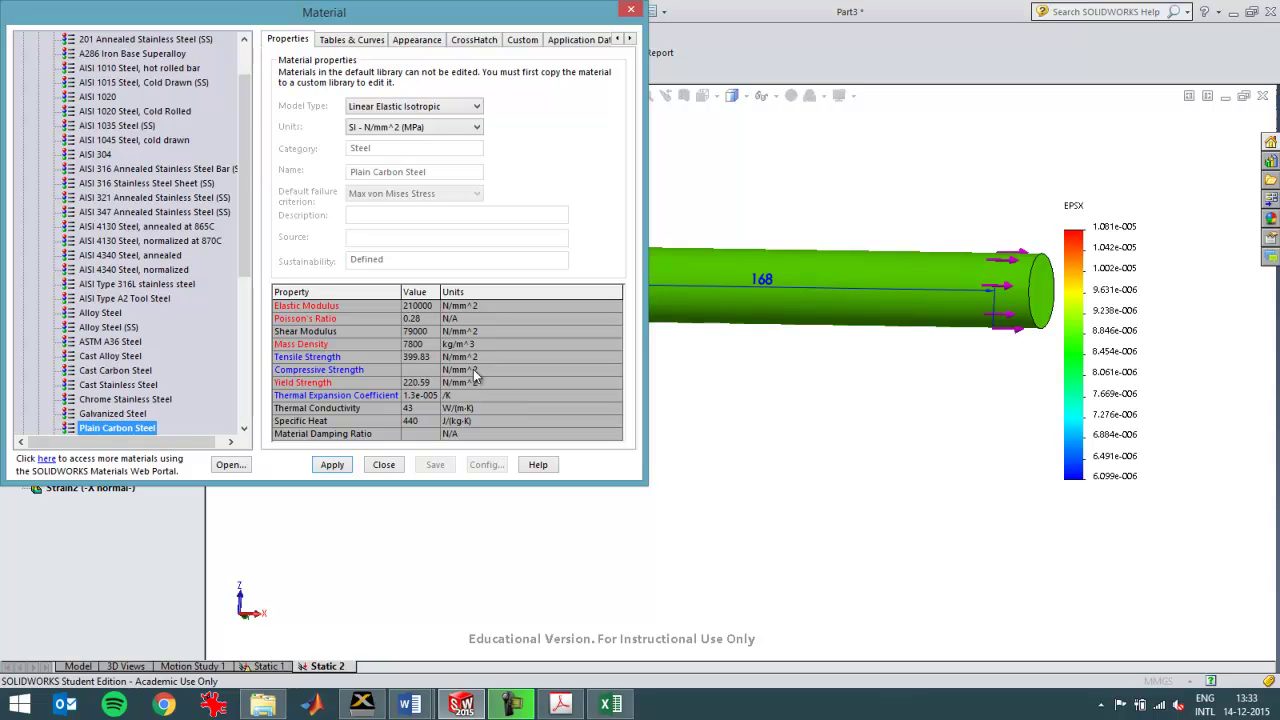
# Compare the calculated strain in Excel with the EPSX plot legend in SOLIDWORKS, and close the material properties
pyautogui.hotkey('alt', 'Tab')
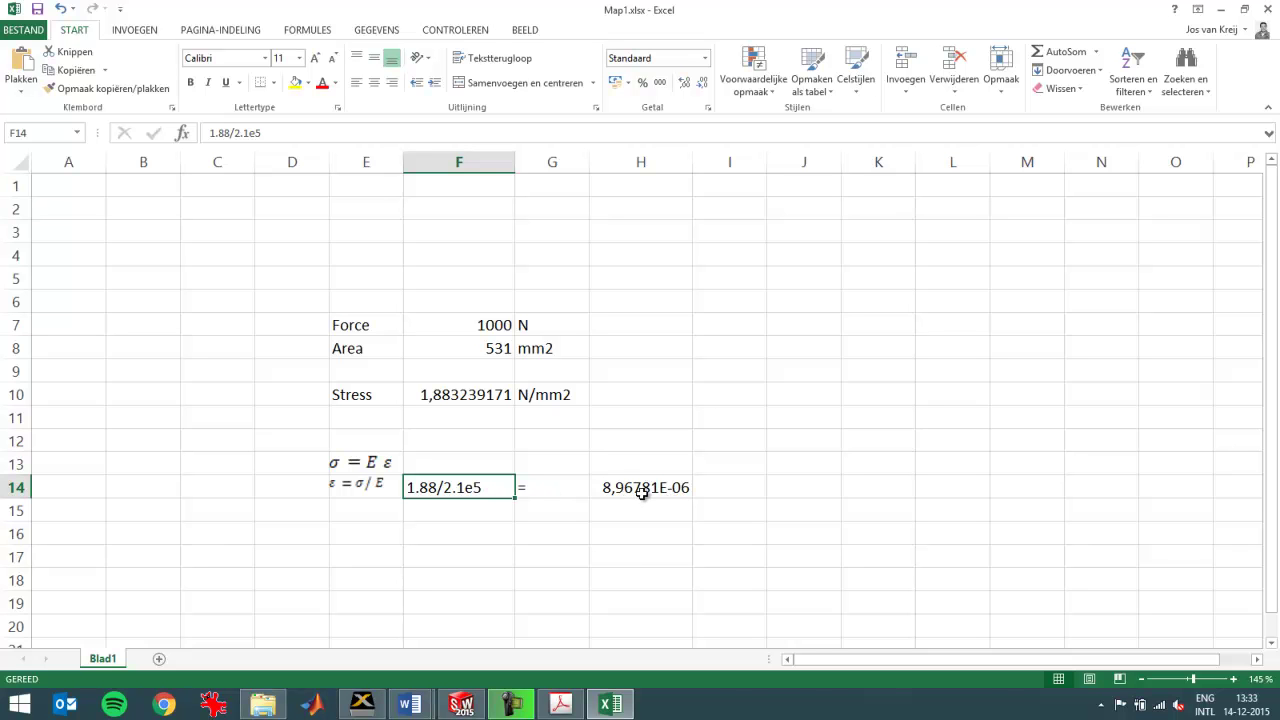
pyautogui.hotkey('alt', 'Tab')
pyautogui.hotkey('alt', 'Tab')
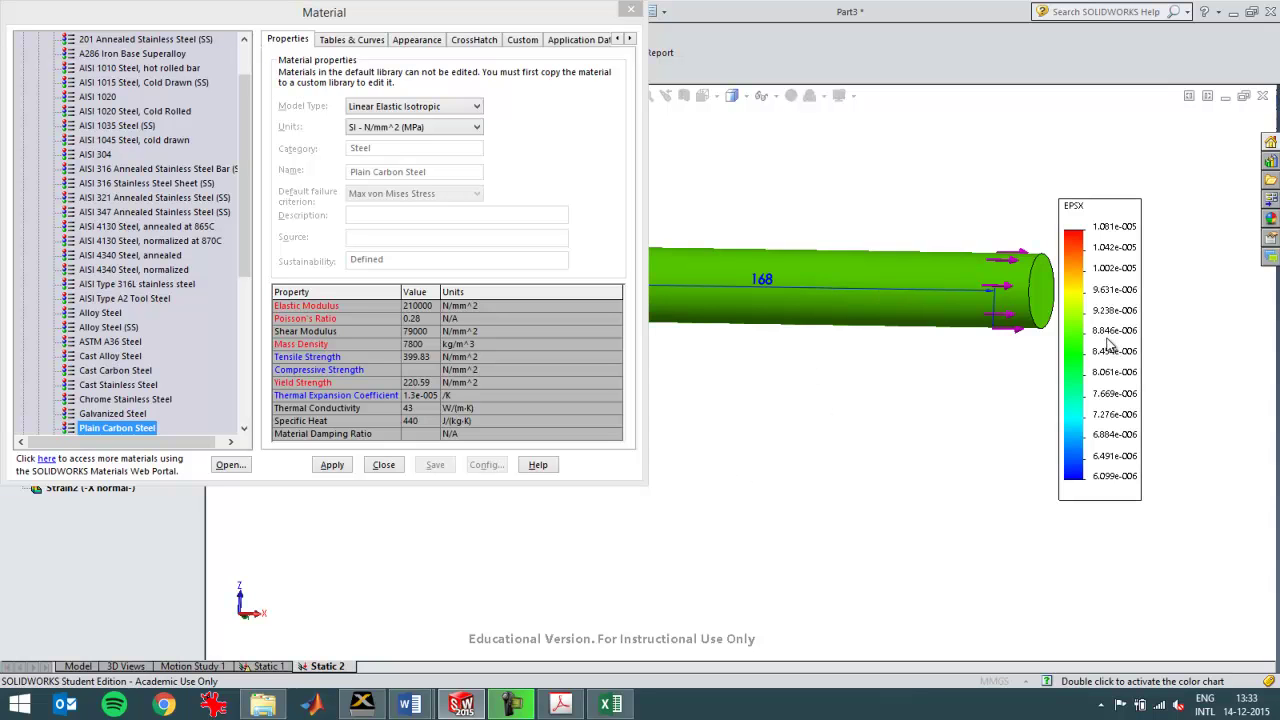
pyautogui.click(672, 192)
pyautogui.press('Escape')
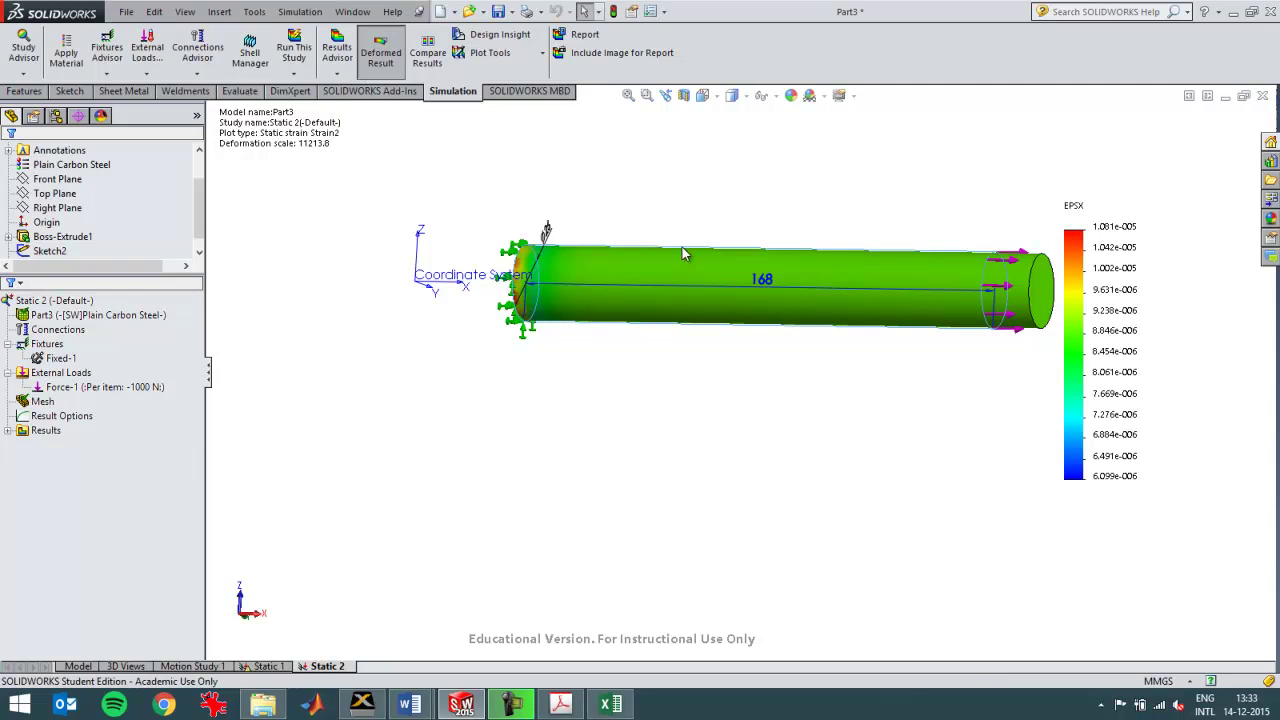
# Show the Strain2 X normal plot and probe its value on the cylinder surface near mid-length
pyautogui.click(44, 431)
pyautogui.click(8, 431)
pyautogui.click(60, 487)
pyautogui.rightClick(62, 487)
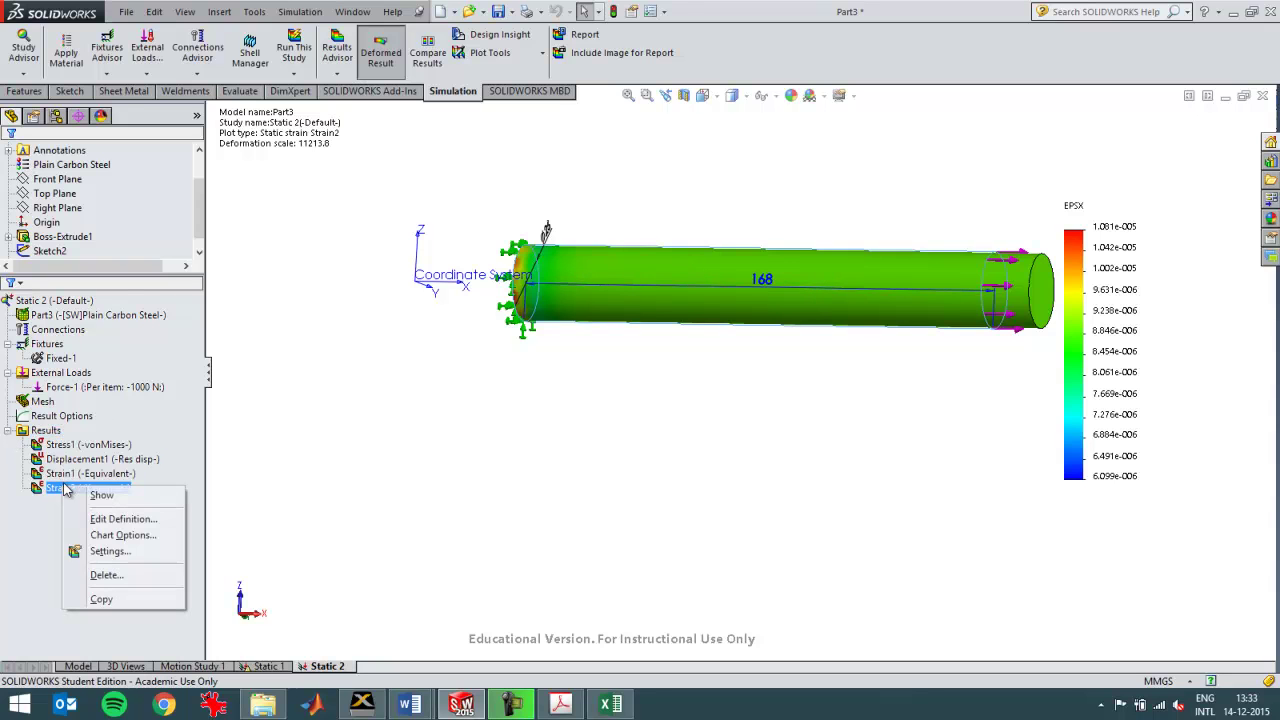
pyautogui.click(114, 498)
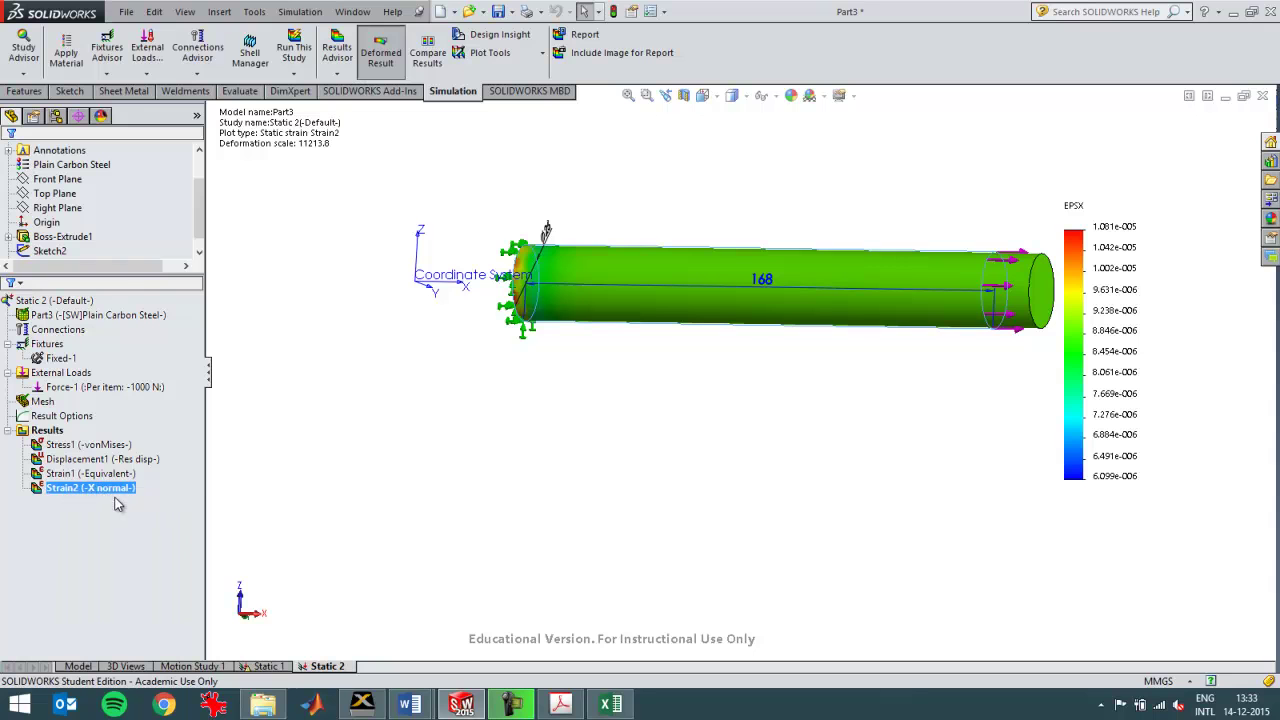
pyautogui.rightClick(110, 494)
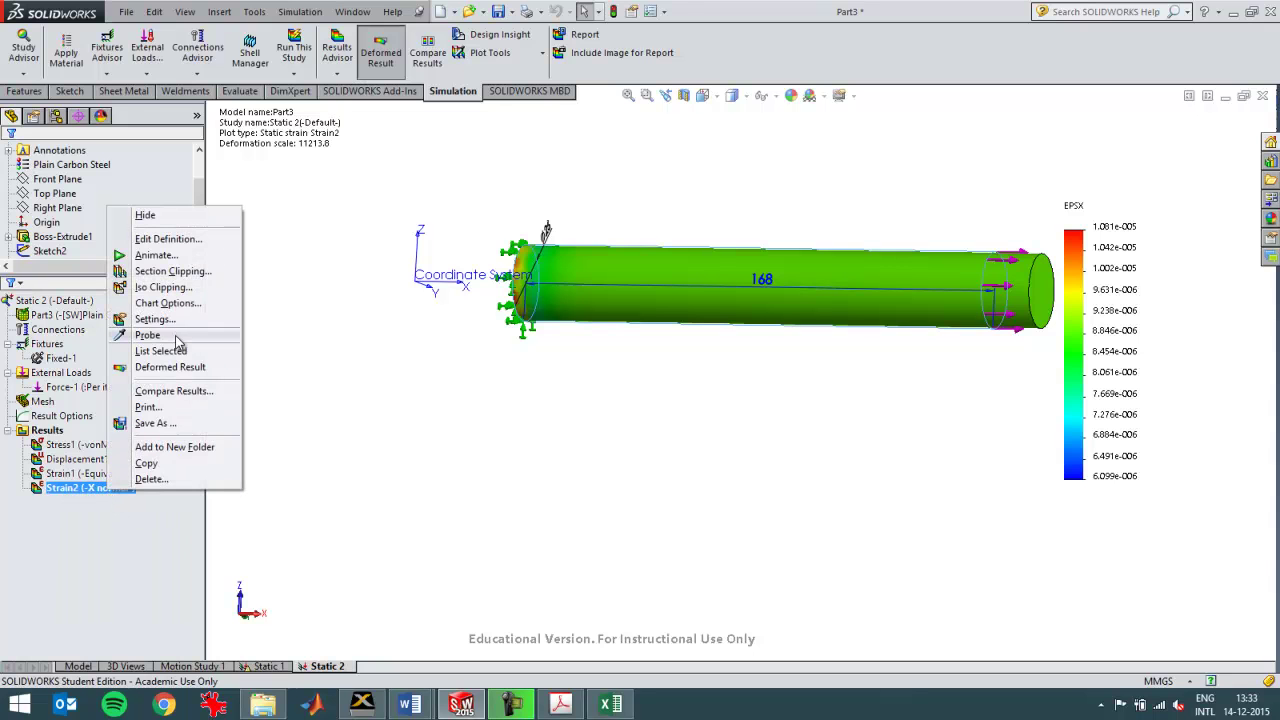
pyautogui.click(148, 335)
pyautogui.click(793, 264)
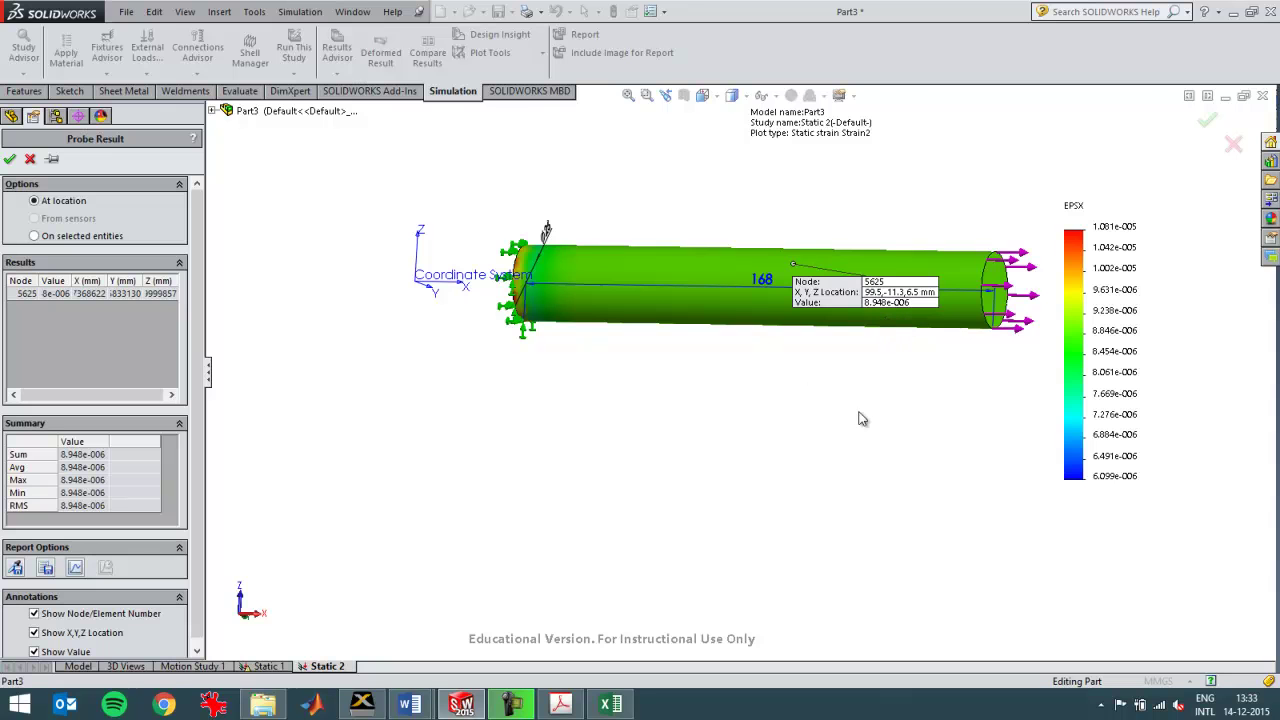
# Compare the probed X normal strain with the hand-calculated strain in Excel, and close the probe in SOLIDWORKS
pyautogui.hotkey('alt', 'Tab')
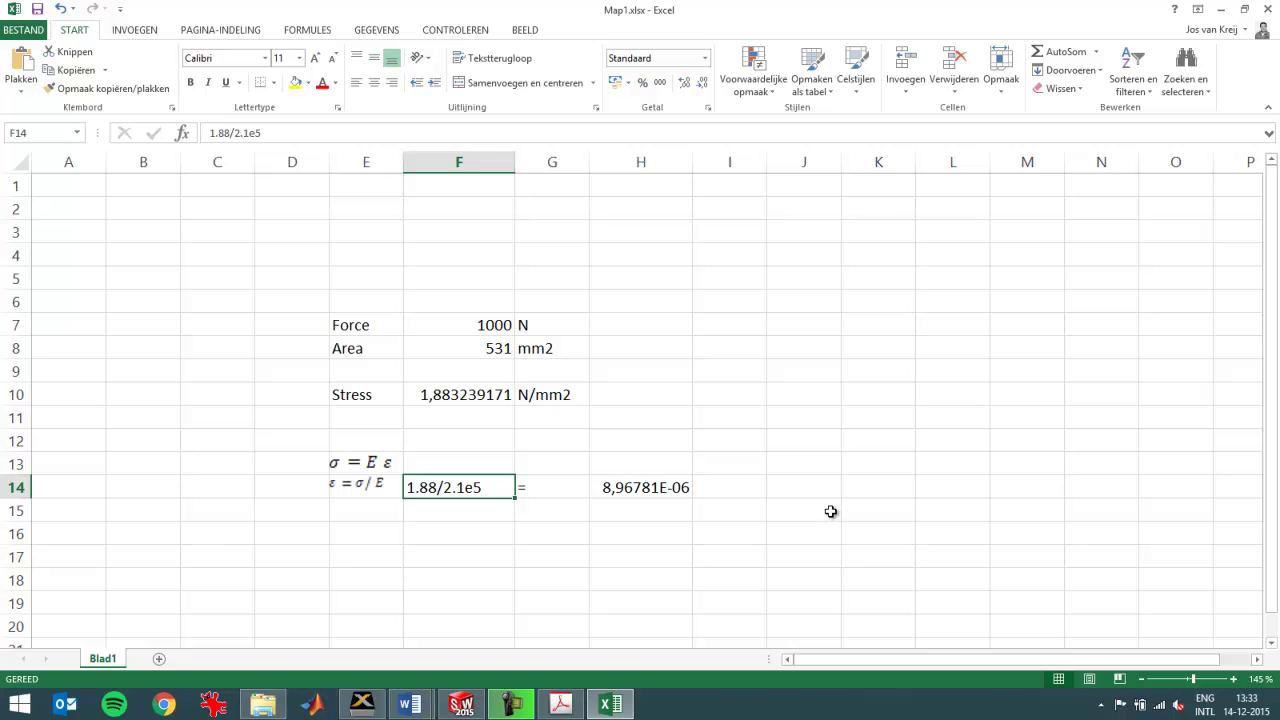
pyautogui.hotkey('alt', 'Tab')
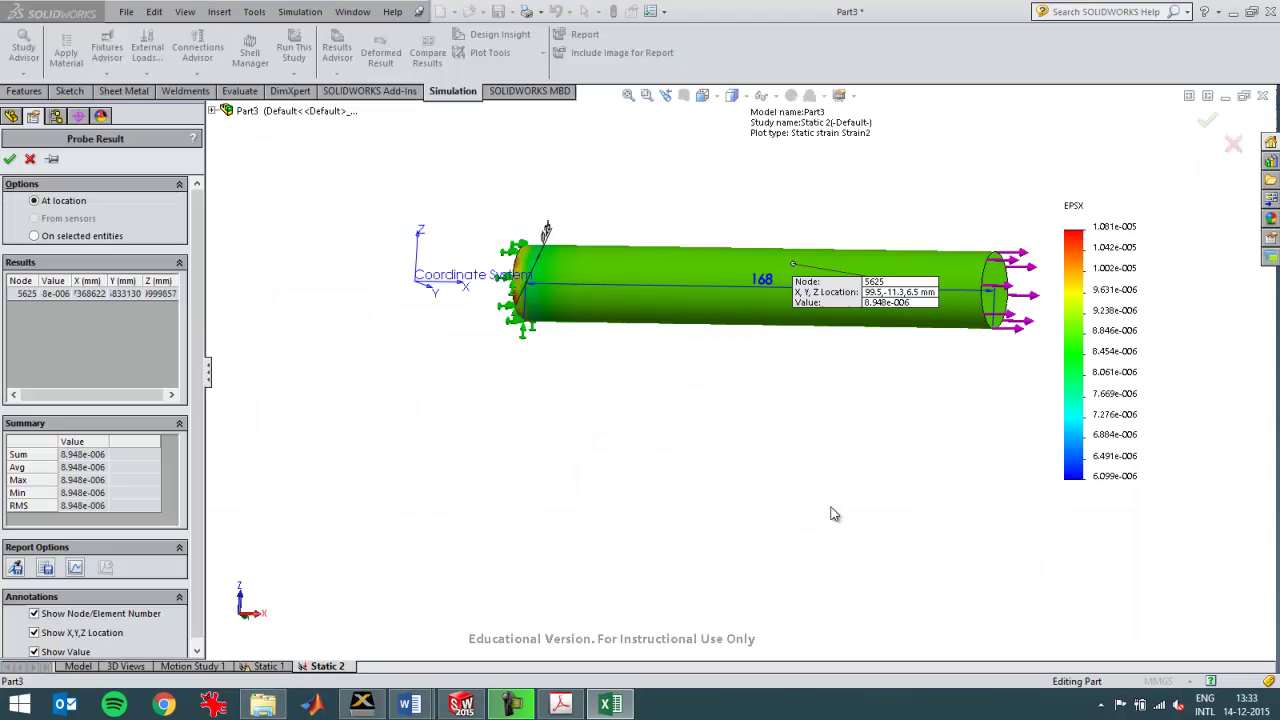
pyautogui.click(30, 159)
pyautogui.press('Escape')
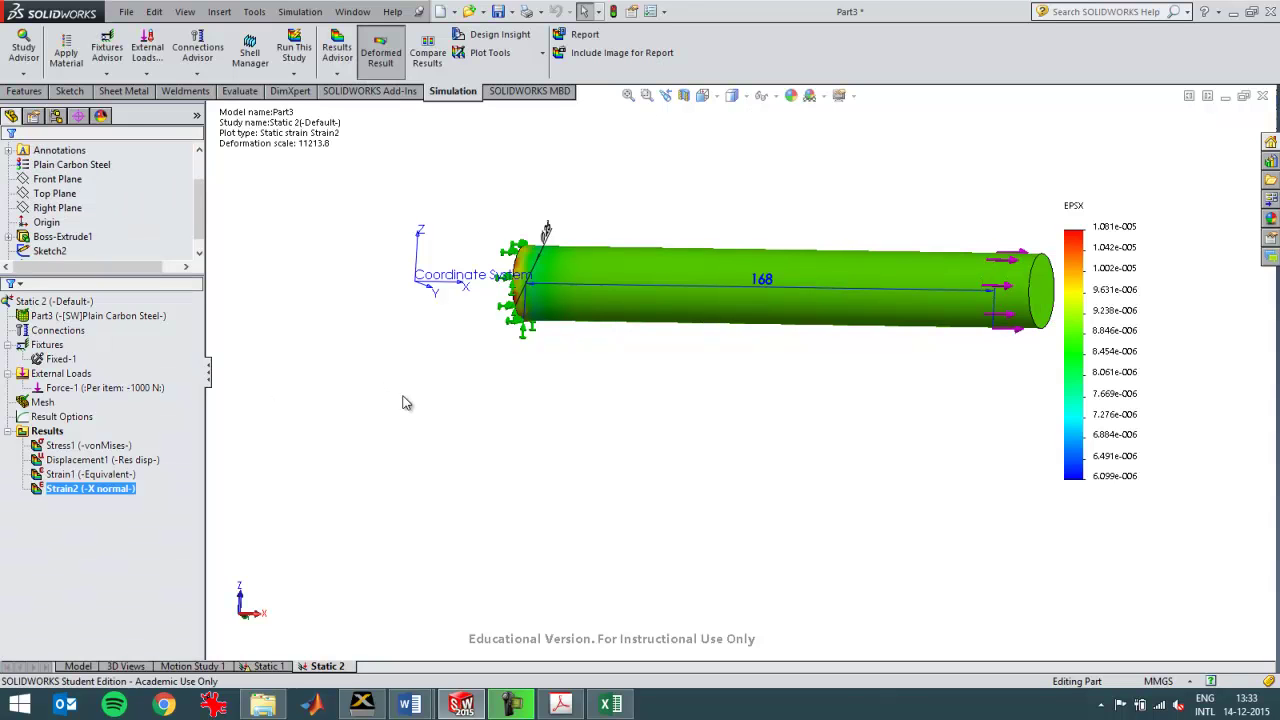
# Define a new strain plot showing EPSY: Y Normal Strain
pyautogui.rightClick(48, 433)
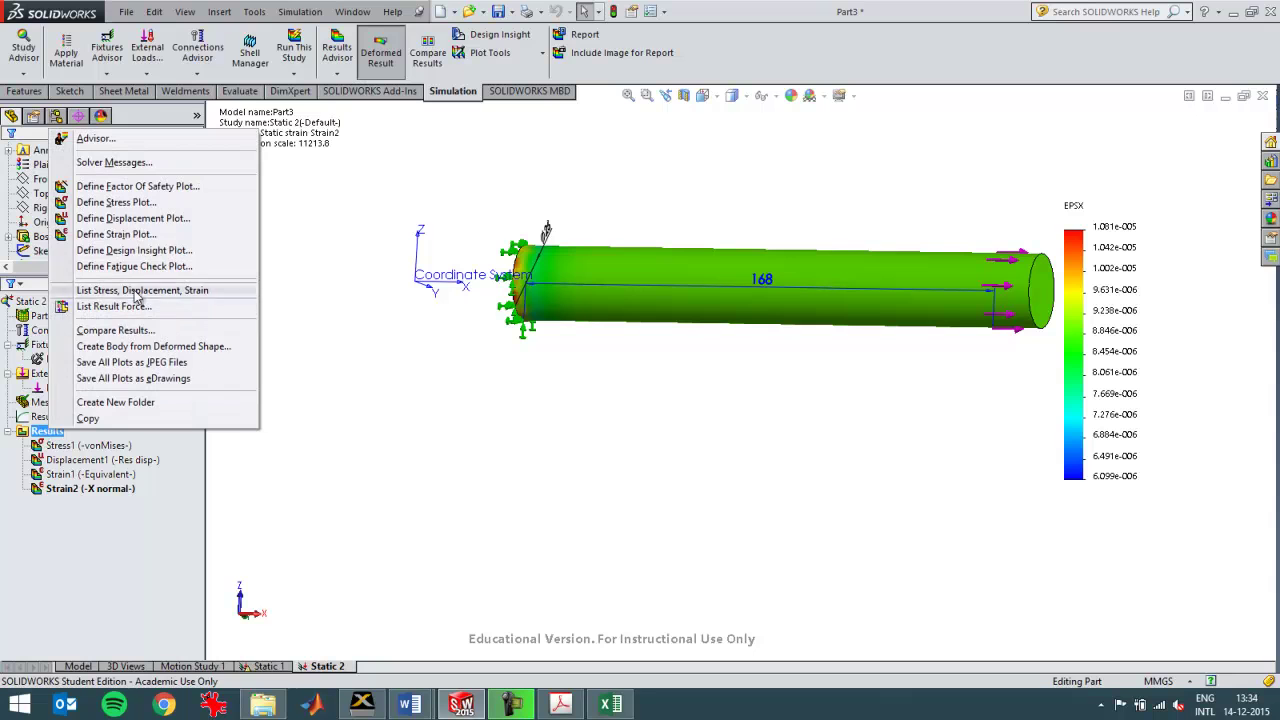
pyautogui.click(114, 234)
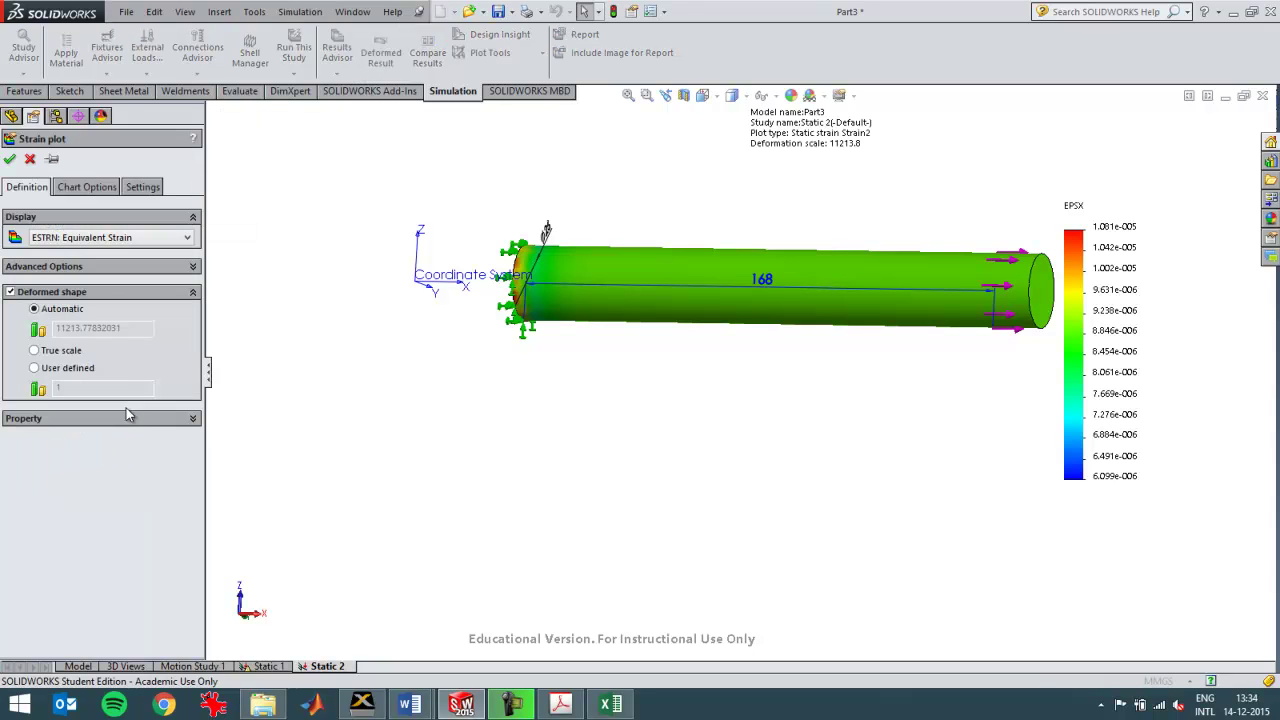
pyautogui.click(125, 240)
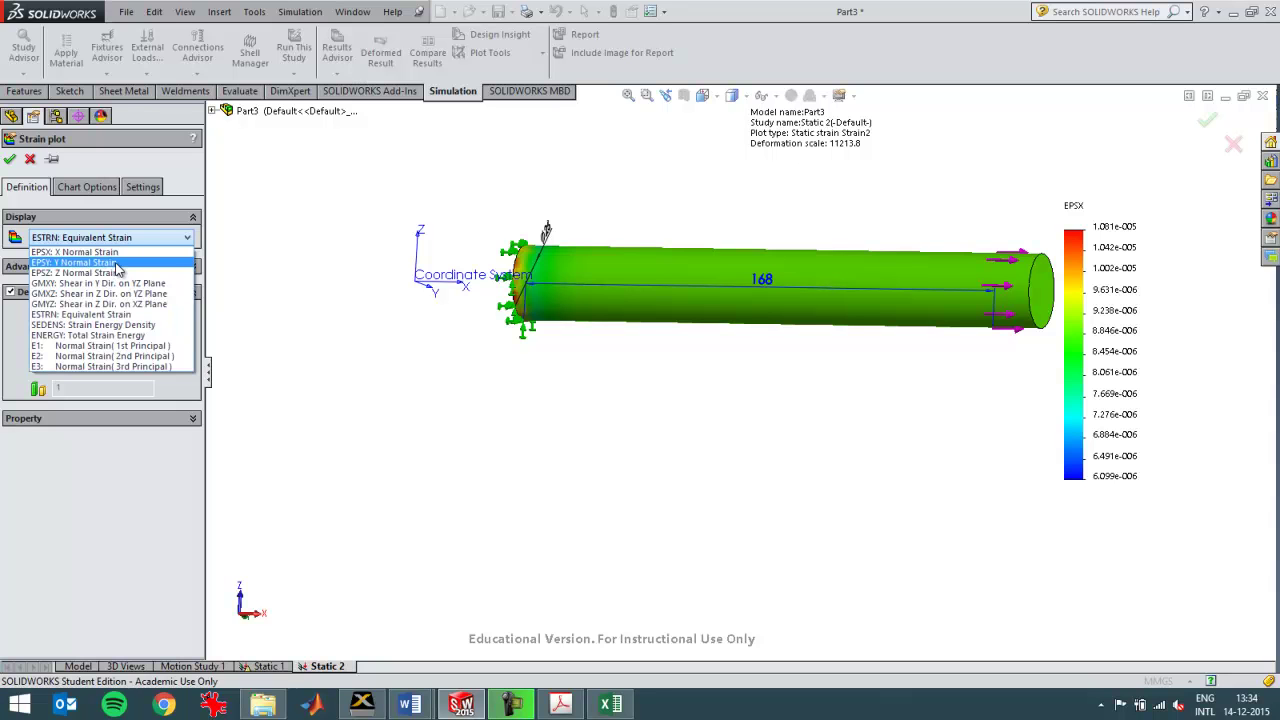
pyautogui.click(117, 263)
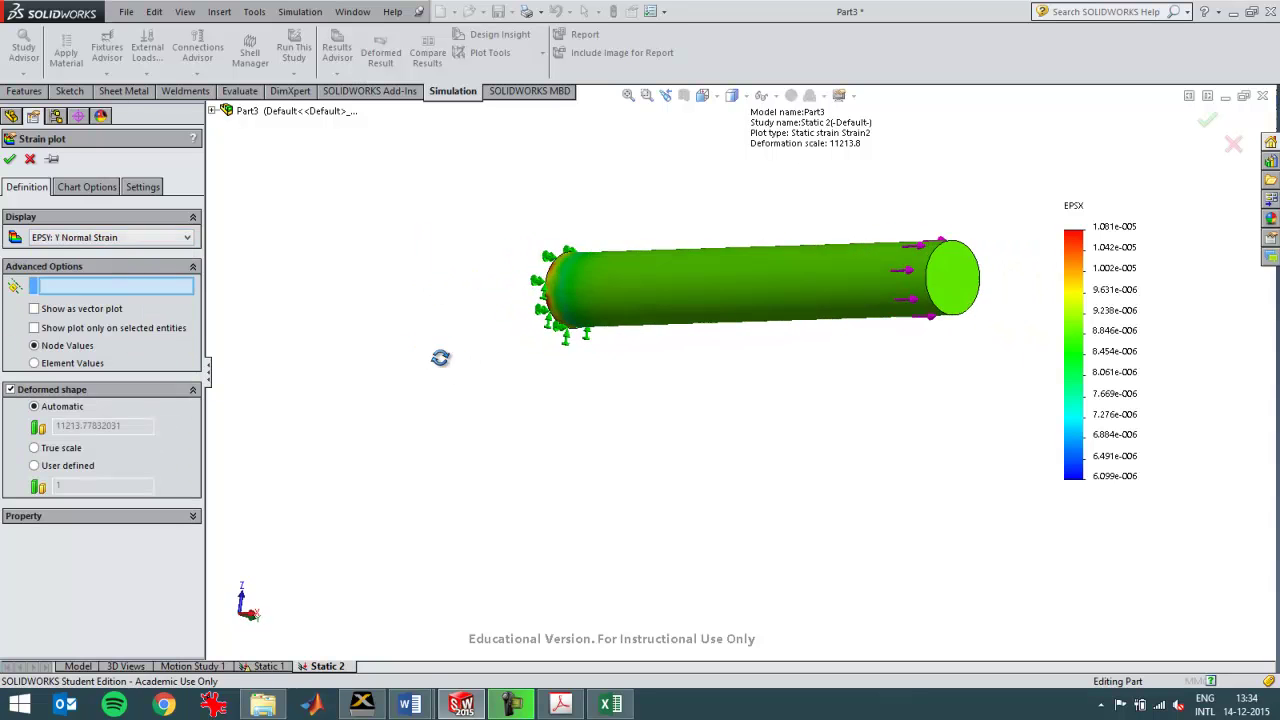
pyautogui.moveTo(507, 381); pyautogui.dragTo(574, 417, button='middle')
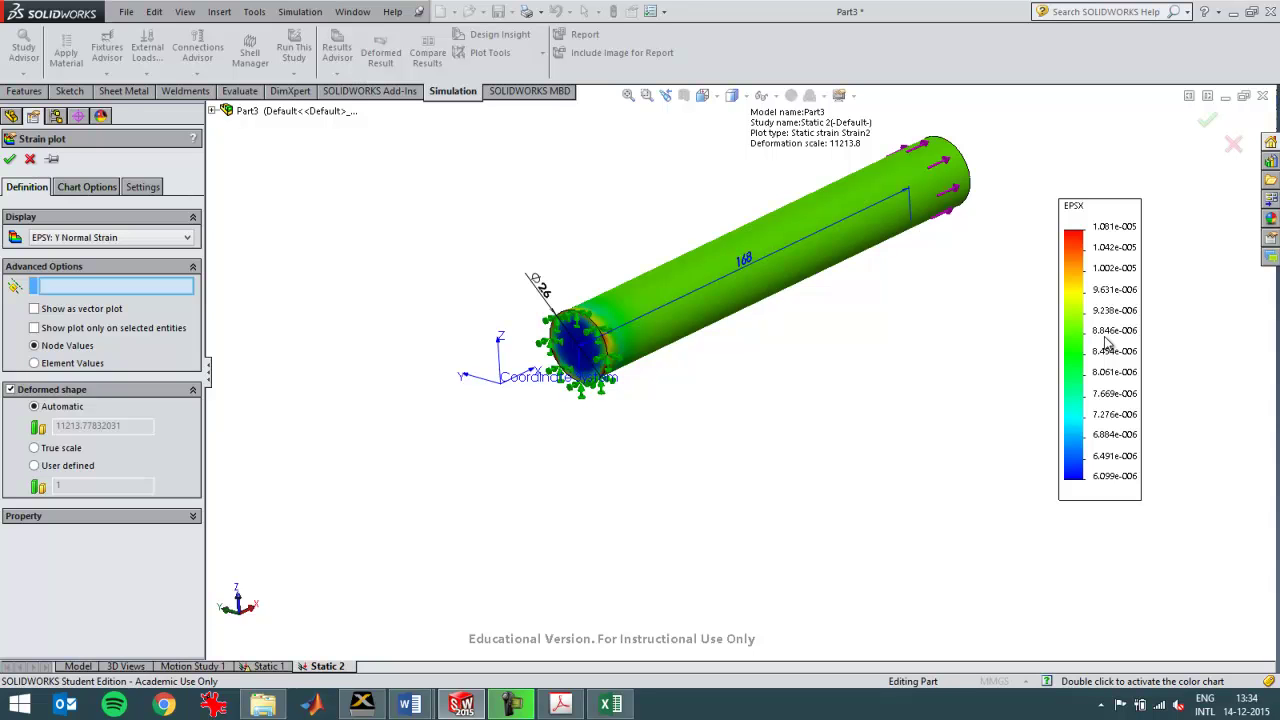
pyautogui.click(10, 160)
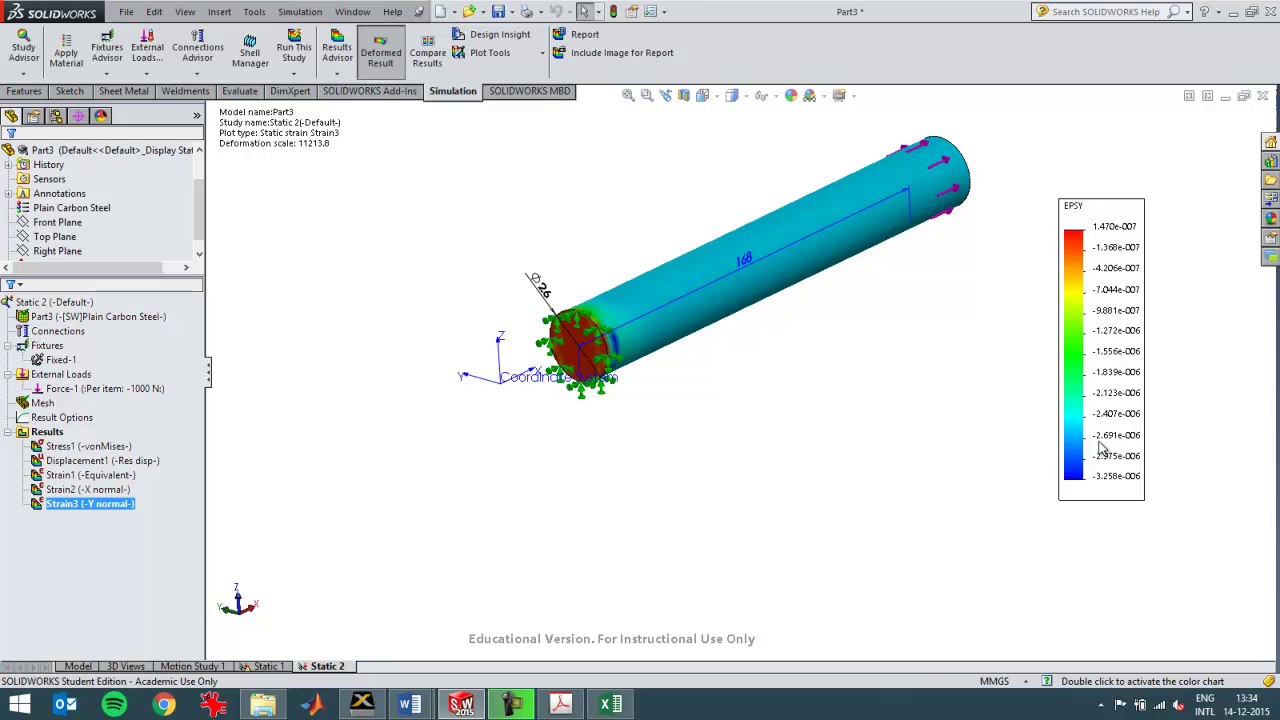
# Open Part3's material properties to check the Poisson's ratio of Plain Carbon Steel
pyautogui.click(97, 318)
pyautogui.rightClick(97, 323)
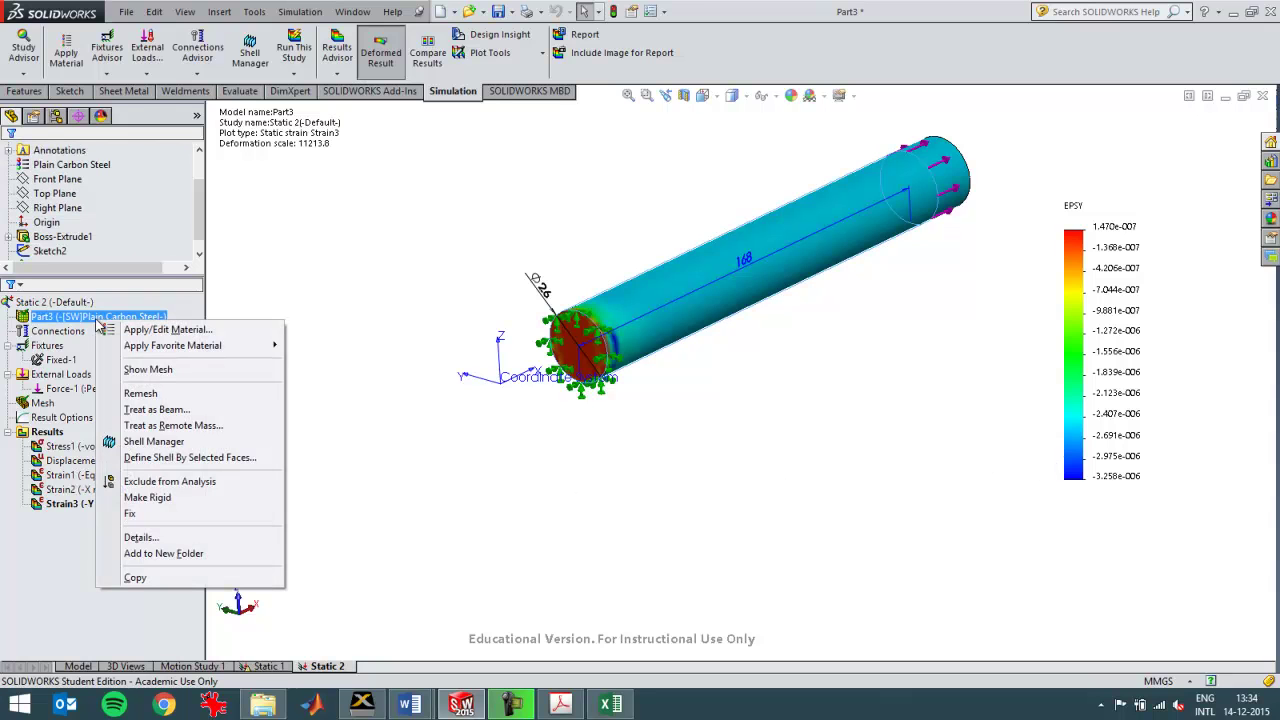
pyautogui.moveTo(163, 353)
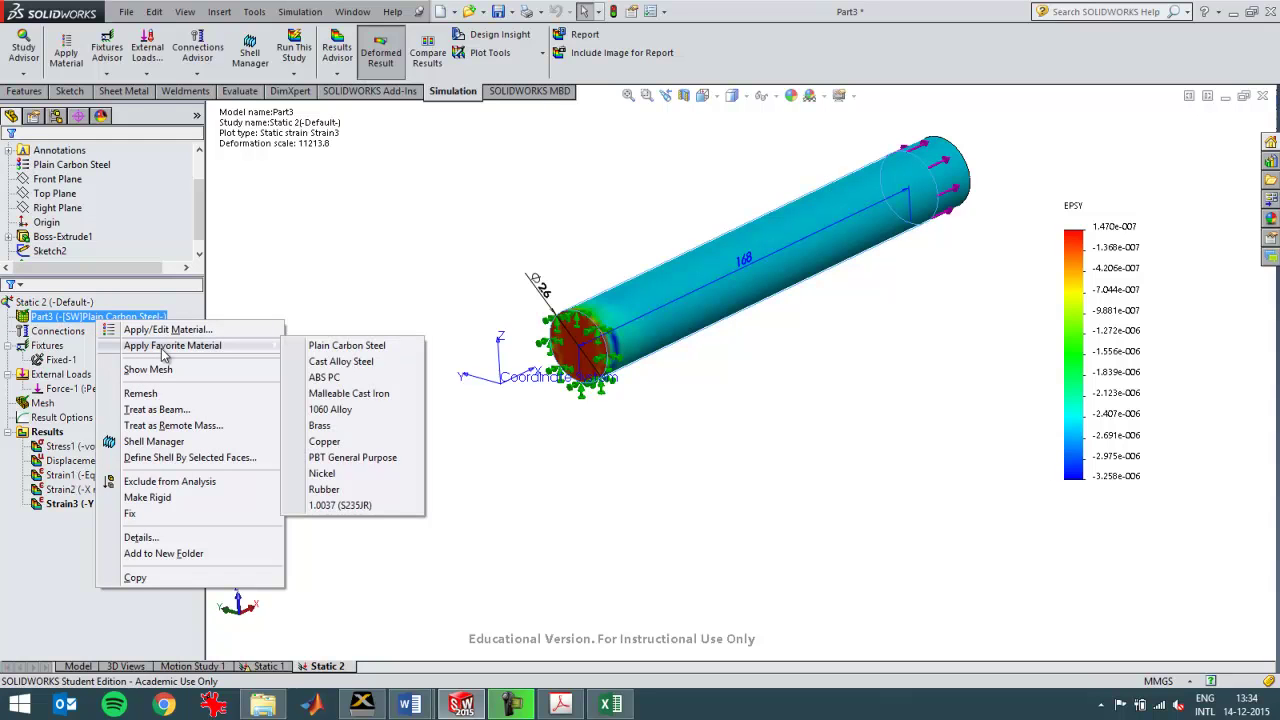
pyautogui.click(160, 330)
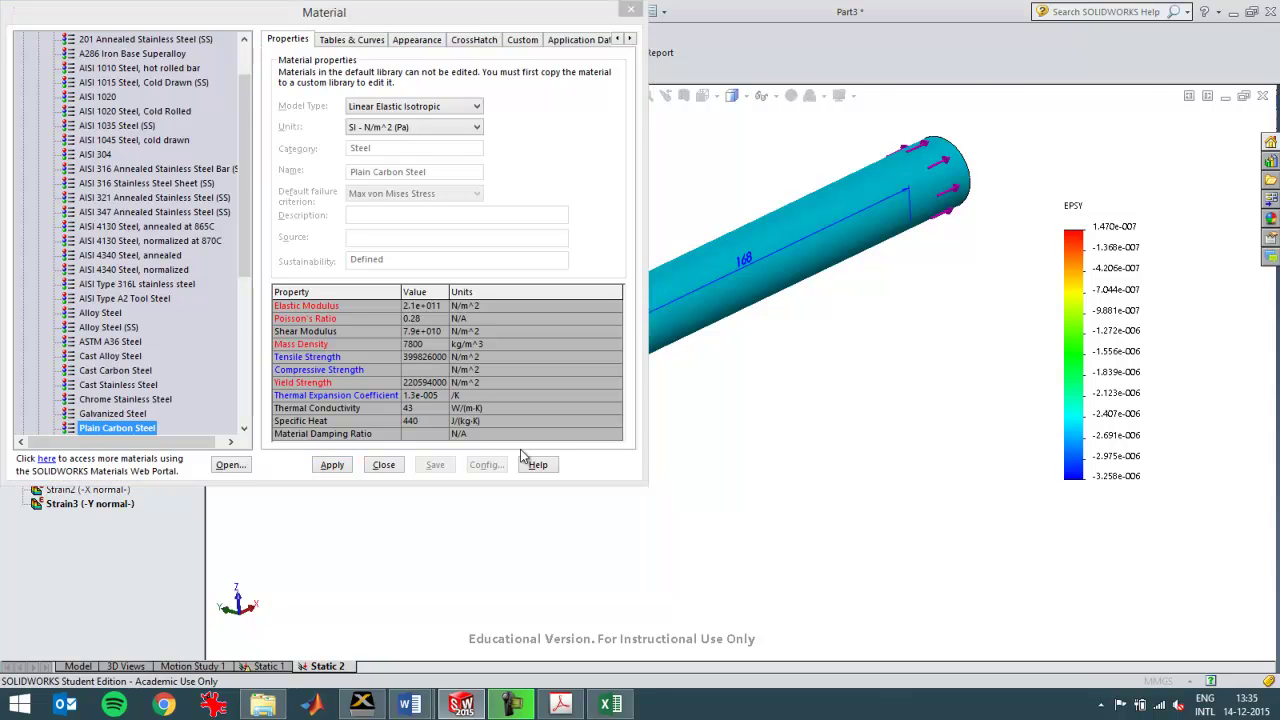
# Switch to Excel and calculate the lateral strain in cell H15 with the formula =H14*0,28
pyautogui.hotkey('alt', 'Tab')
pyautogui.click(640, 513)
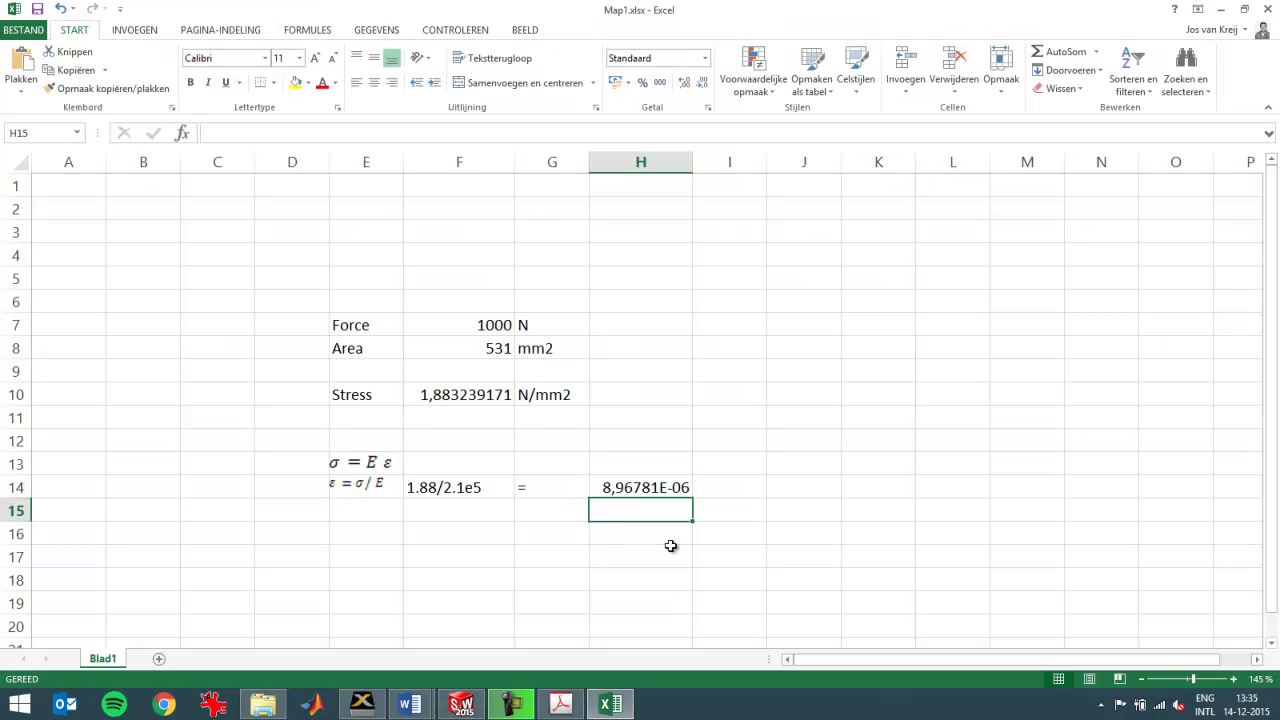
pyautogui.write('=')
pyautogui.press('Up')
pyautogui.write('*0,28')
pyautogui.press('Return')
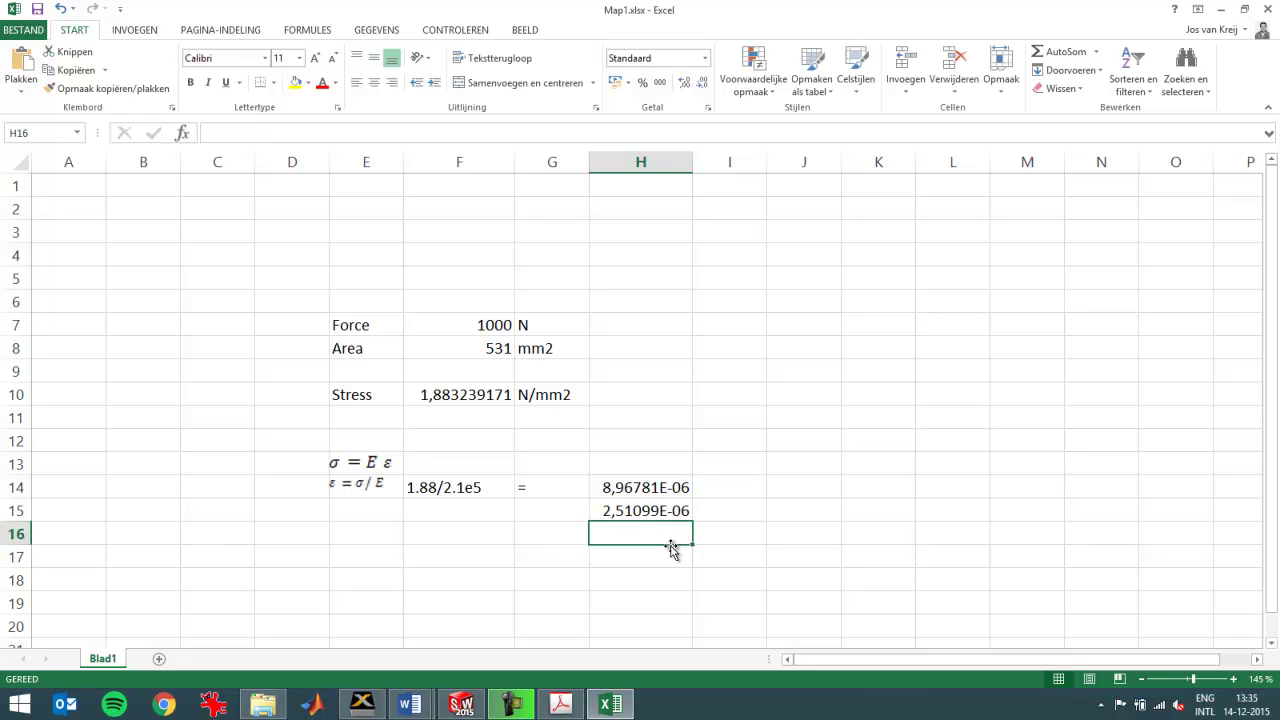
pyautogui.press('Up')
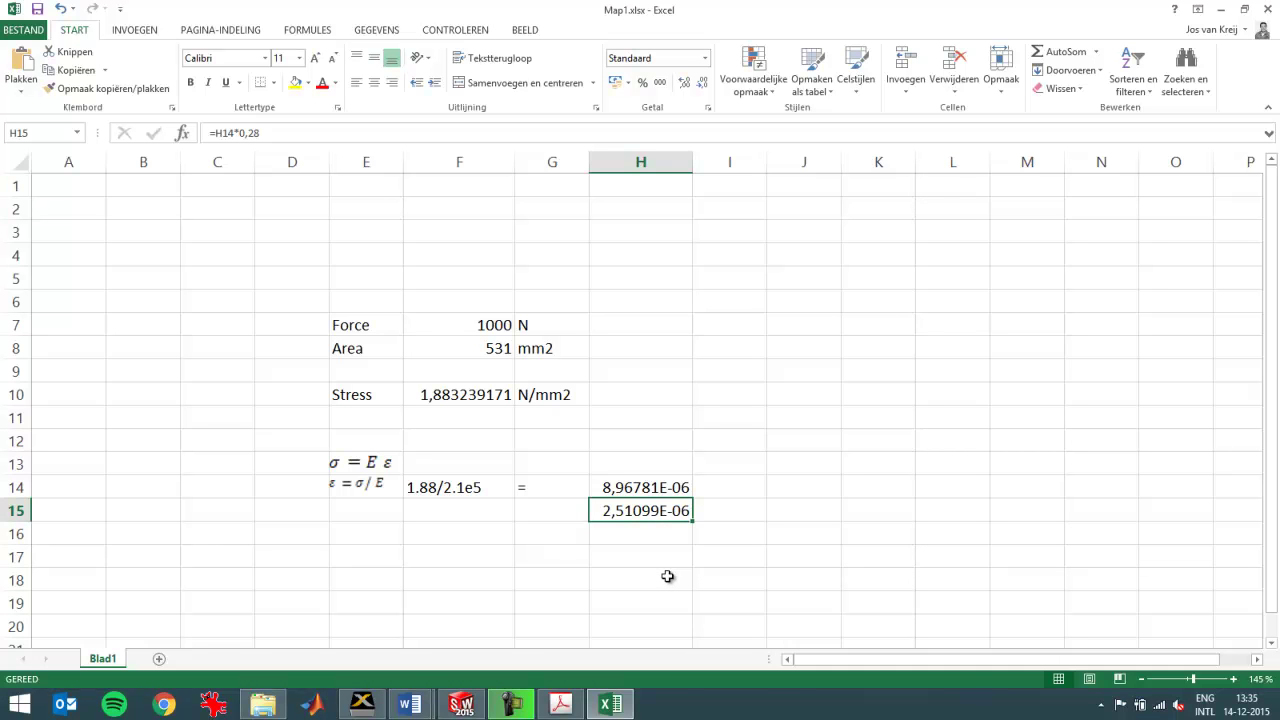
# Return to SOLIDWORKS, close the material properties, probe the Y normal strain near the cylinder's mid-length and compare it with cell H15 in Excel
pyautogui.hotkey('alt', 'Tab')
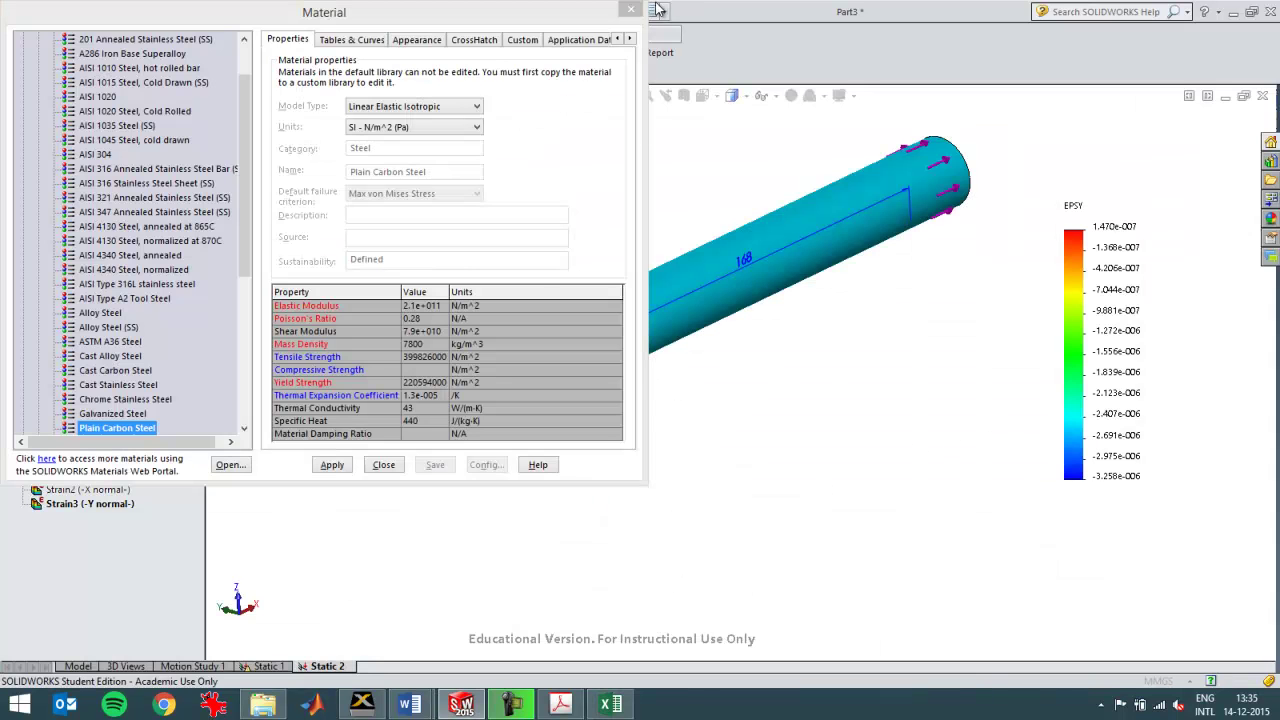
pyautogui.press('Escape')
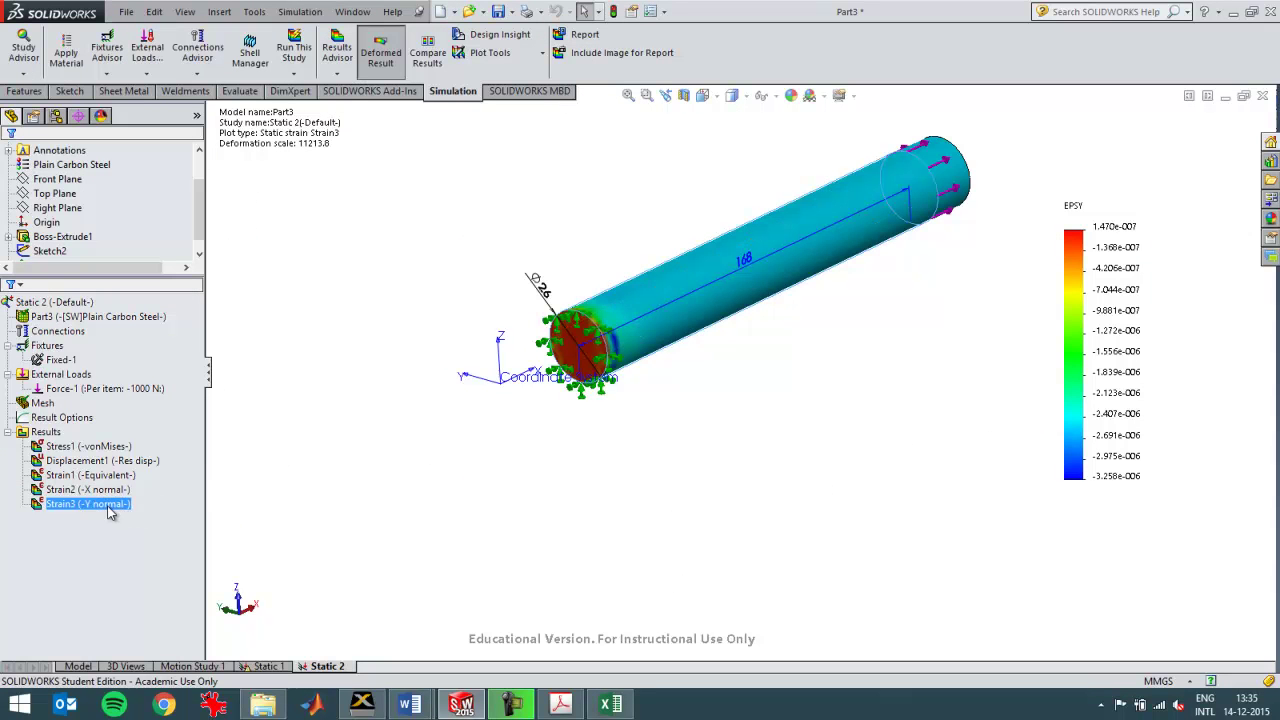
pyautogui.click(110, 504)
pyautogui.rightClick(110, 507)
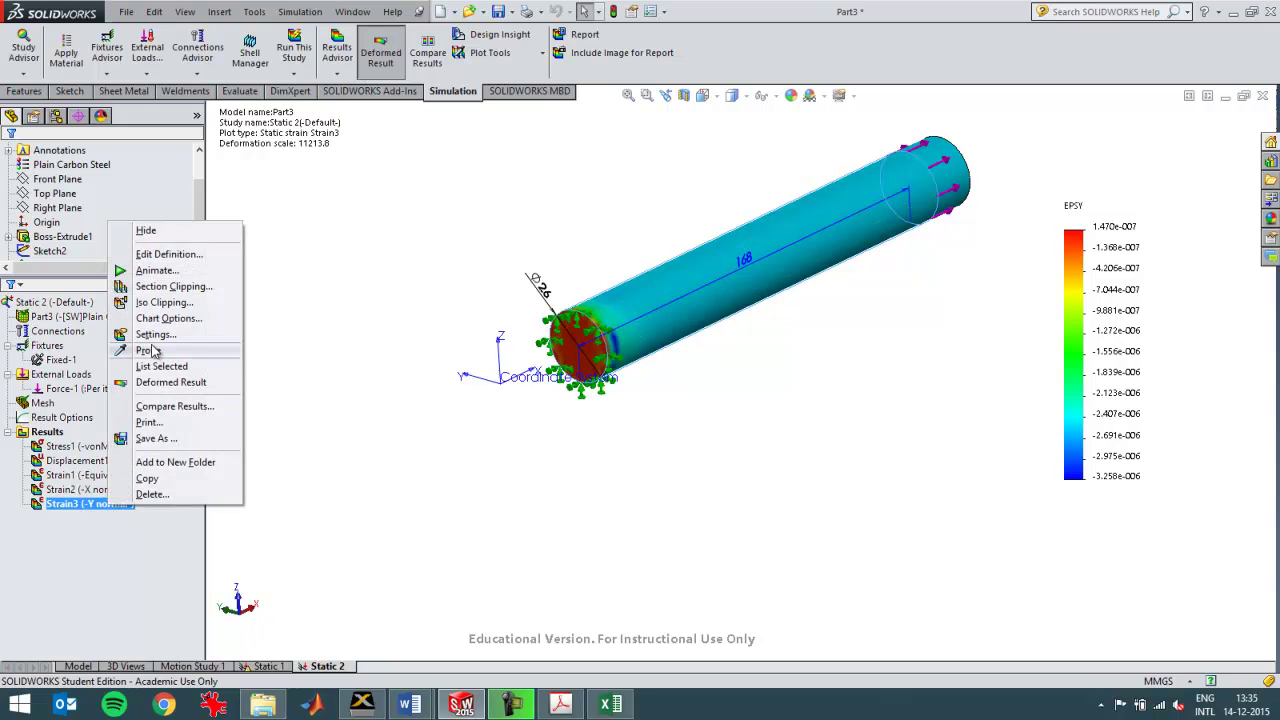
pyautogui.click(228, 343)
pyautogui.click(764, 229)
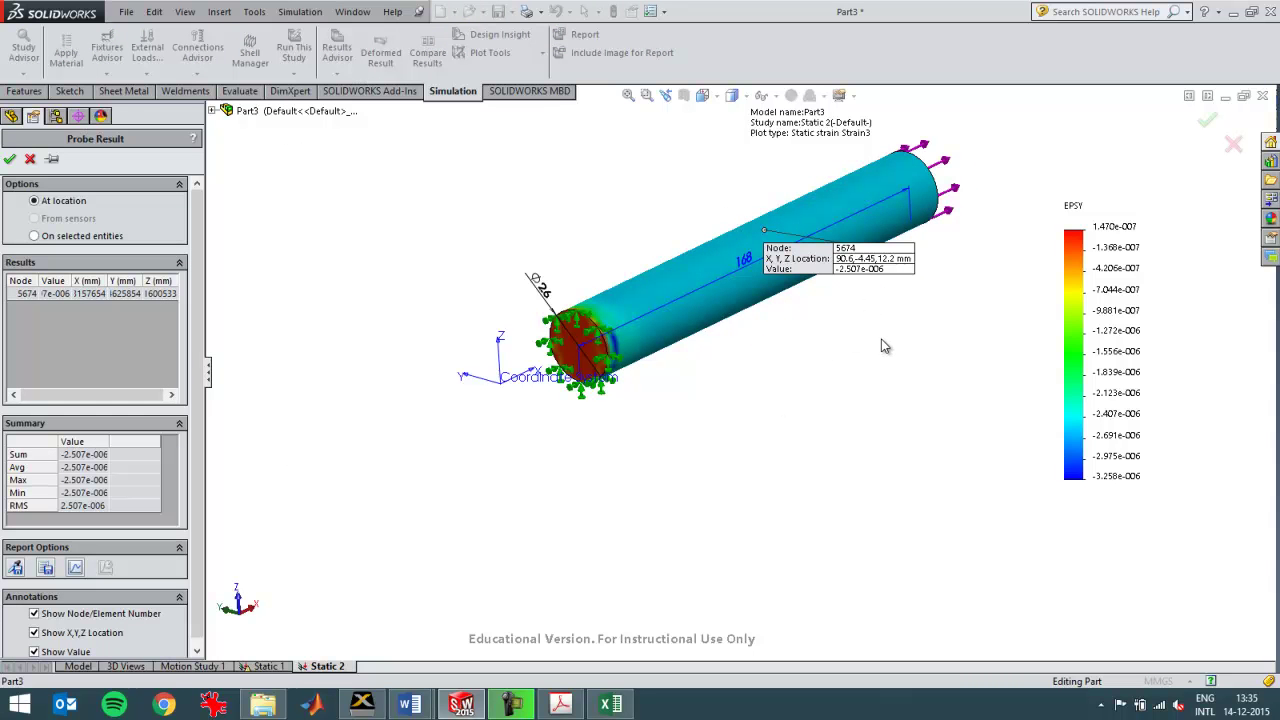
pyautogui.hotkey('alt', 'Tab')
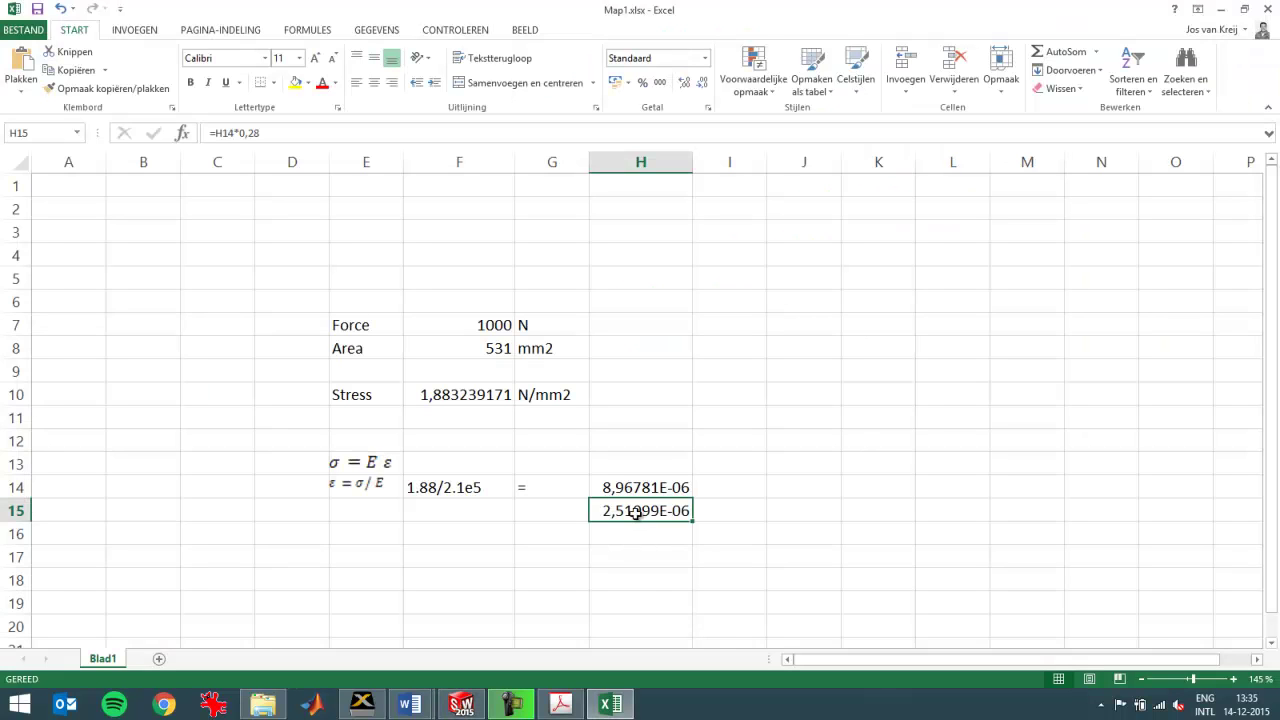